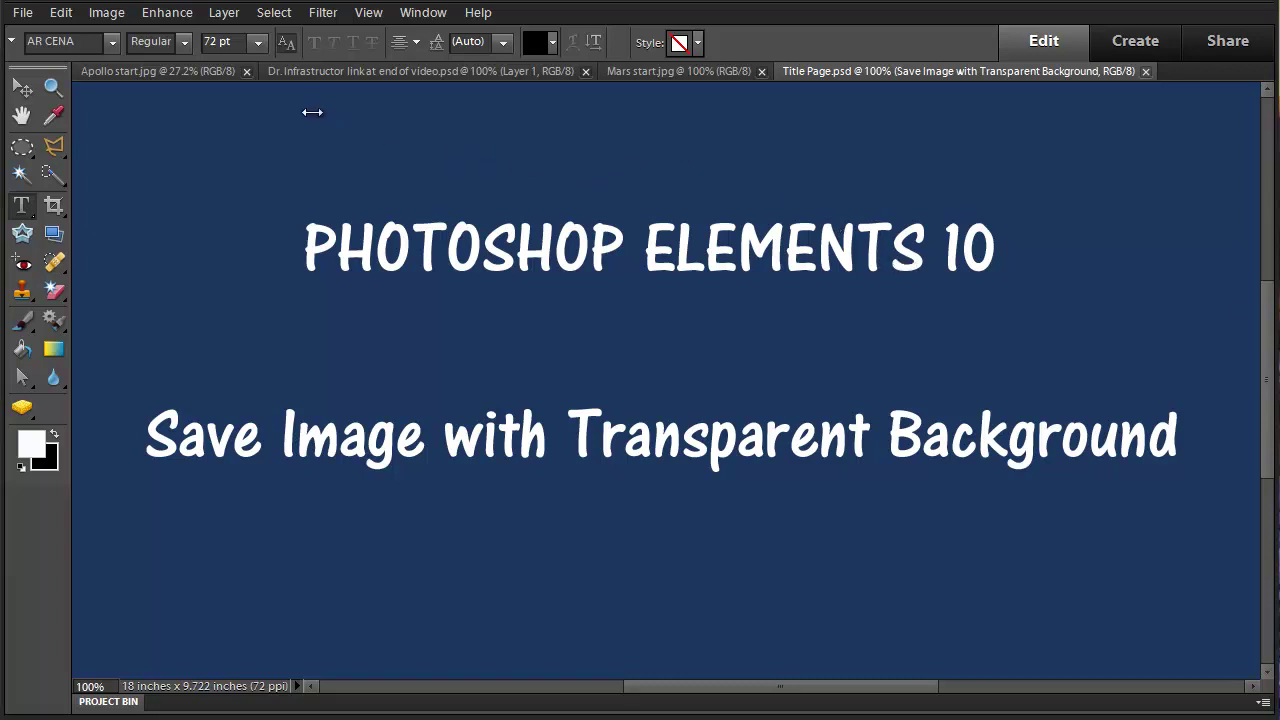
Step: Switch to the Apollo start.jpg document showing the capsule over the moon
{"action": "left_click", "coordinate": [169, 70]}
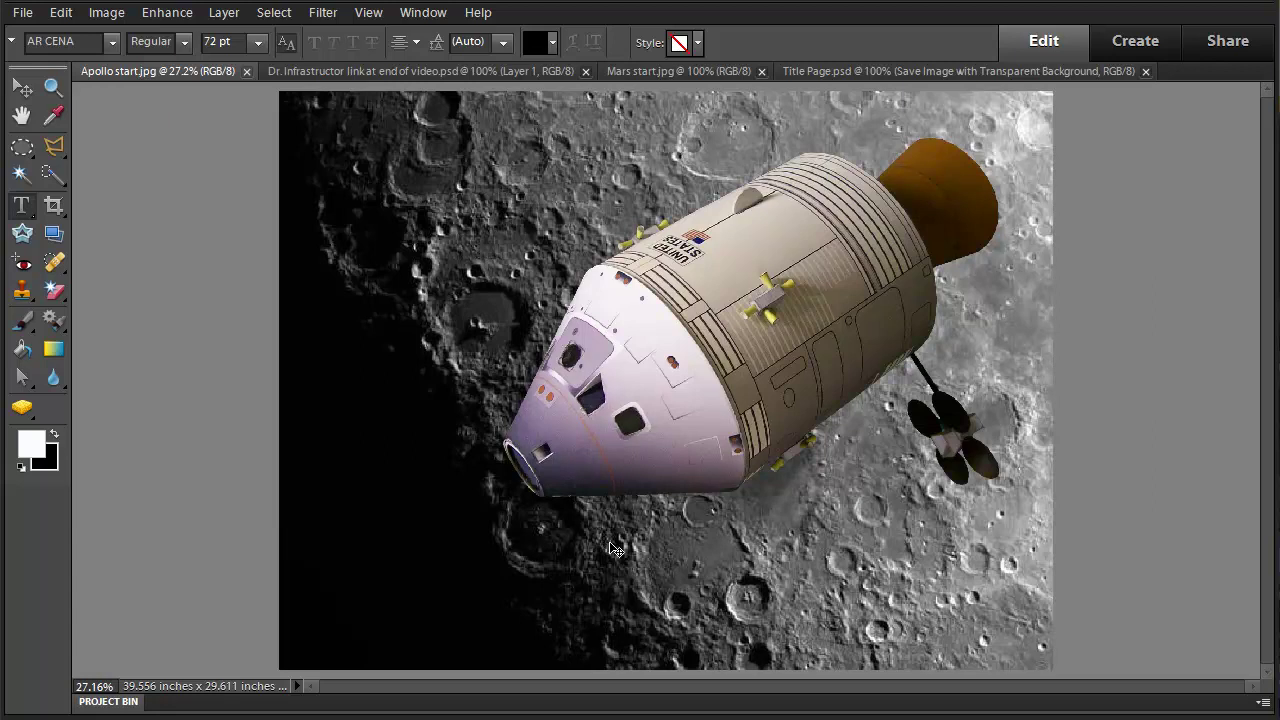
Step: Zoom in and pan across the capsule photo, zoom back out, and open the Window menu
{"action": "key", "text": "ctrl+plus"}
{"action": "key", "text": "ctrl+plus"}
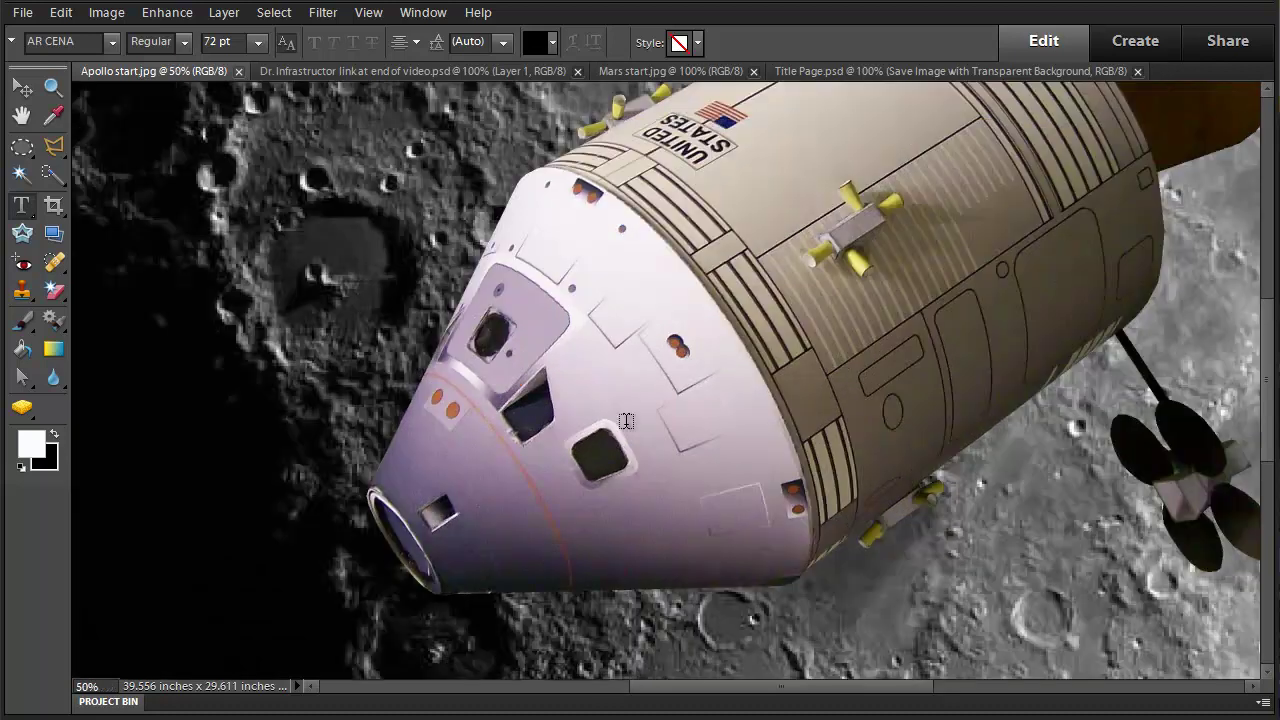
{"action": "left_click_drag", "start_coordinate": [473, 291], "coordinate": [388, 367]}
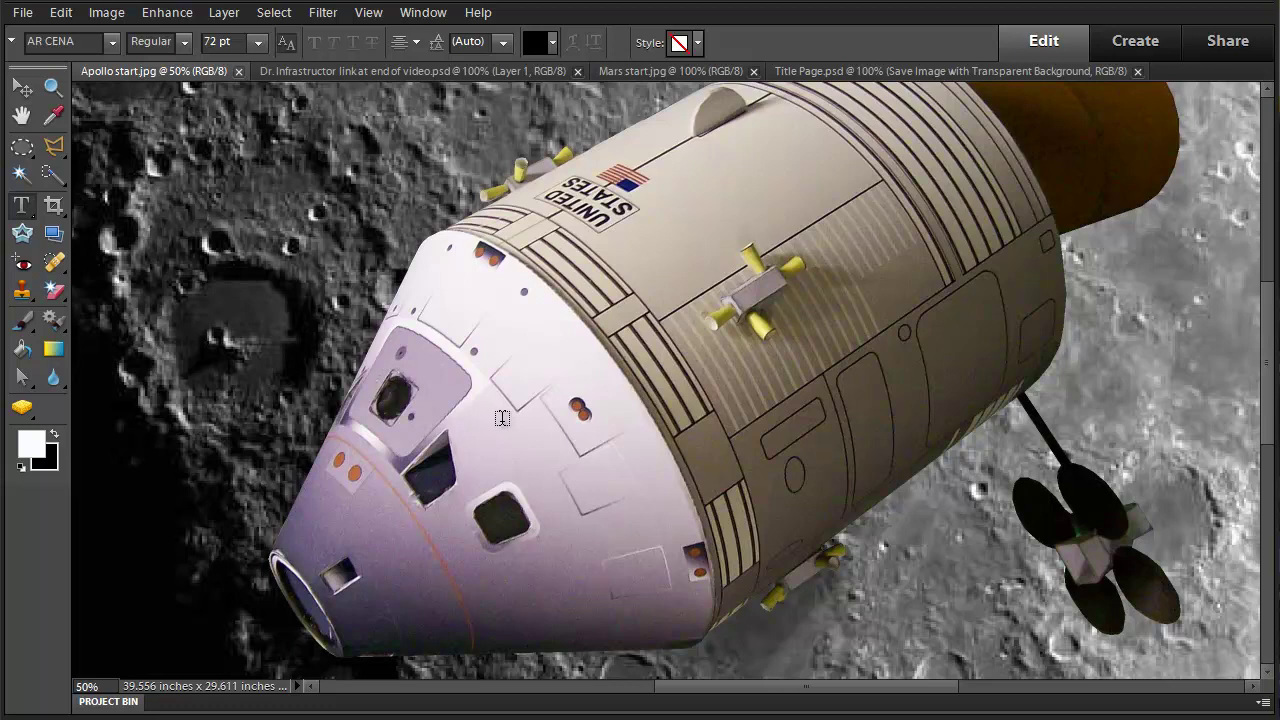
{"action": "key", "text": "ctrl+minus"}
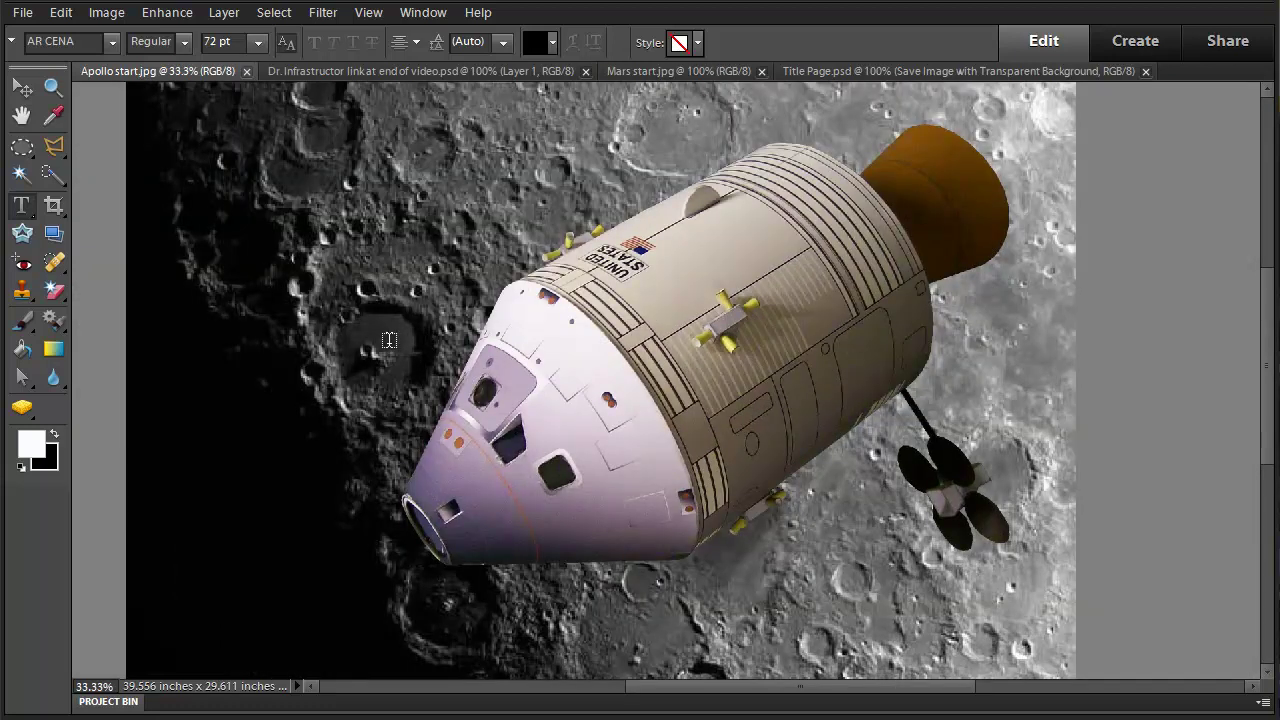
{"action": "left_click_drag", "start_coordinate": [389, 343], "coordinate": [349, 358]}
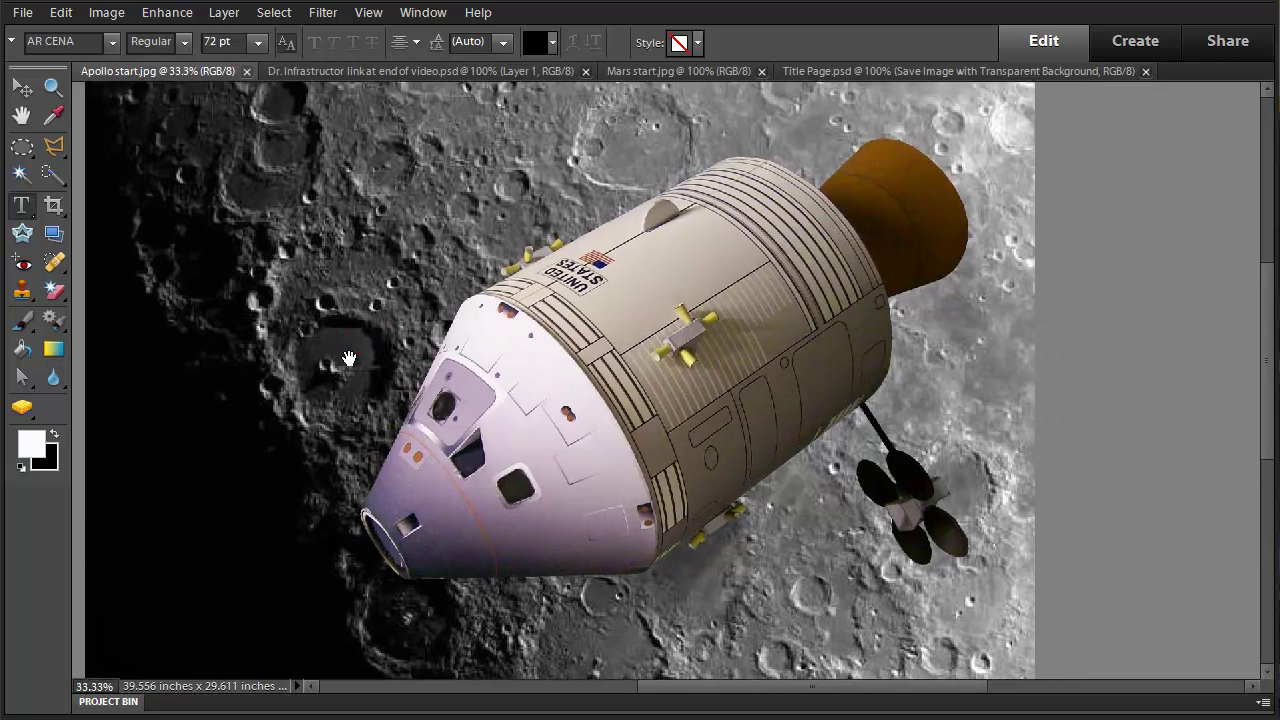
{"action": "left_click", "coordinate": [423, 12]}
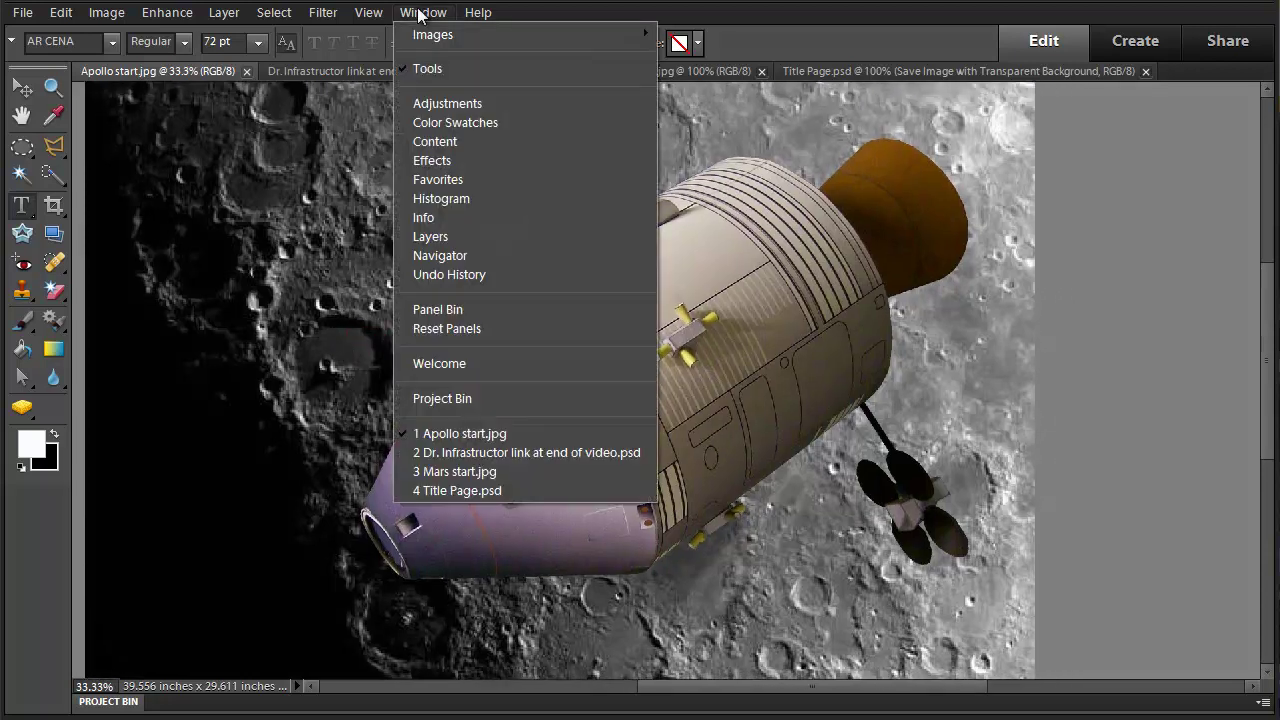
Step: Show the Panel Bin and try a Quick Selection stroke on the capsule's nose cone
{"action": "left_click", "coordinate": [440, 309]}
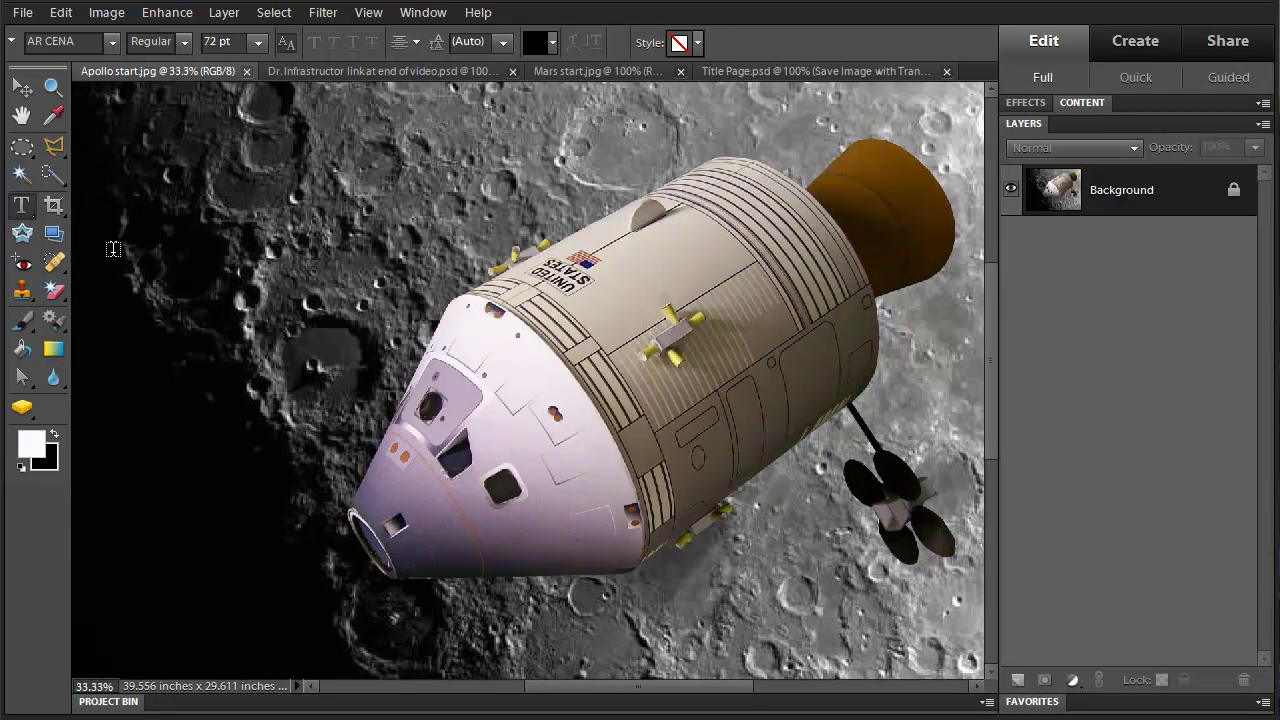
{"action": "left_click", "coordinate": [54, 177]}
{"action": "left_click_drag", "start_coordinate": [450, 380], "coordinate": [560, 450]}
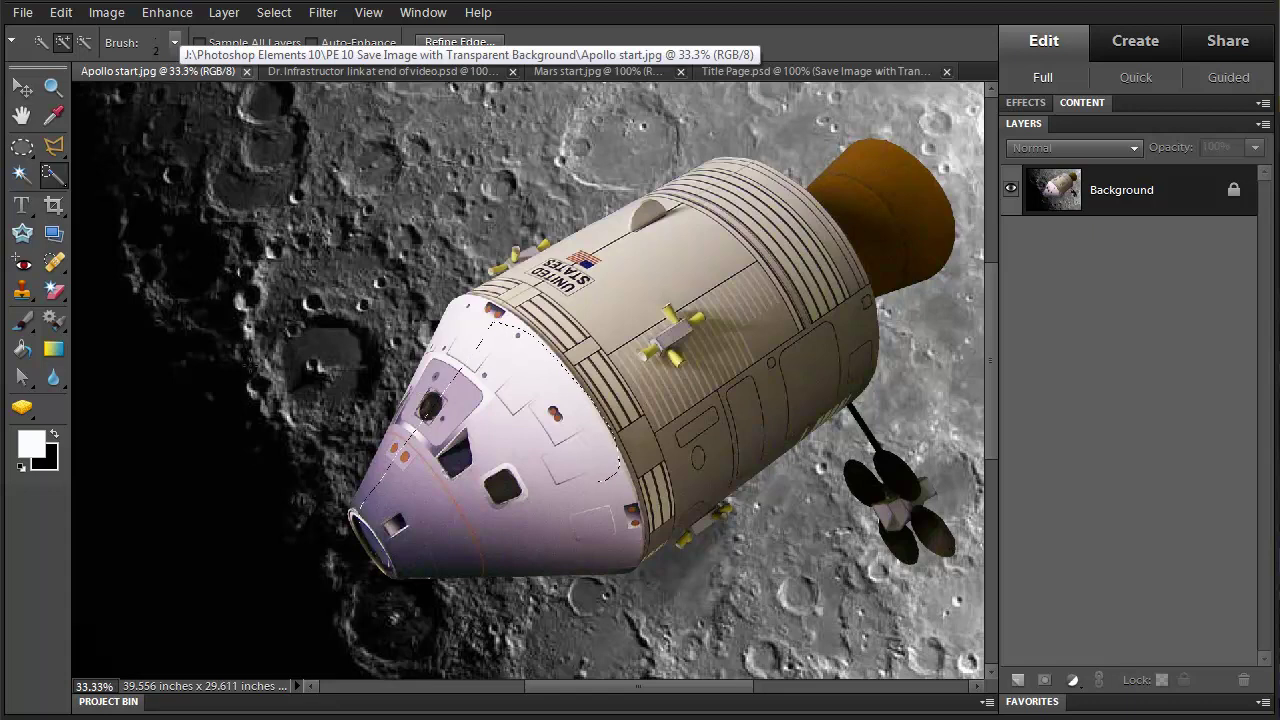
Step: Clear the trial selection and set the selection brush to 41 px diameter, 20% hardness
{"action": "key", "text": "ctrl+d"}
{"action": "left_click", "coordinate": [176, 45]}
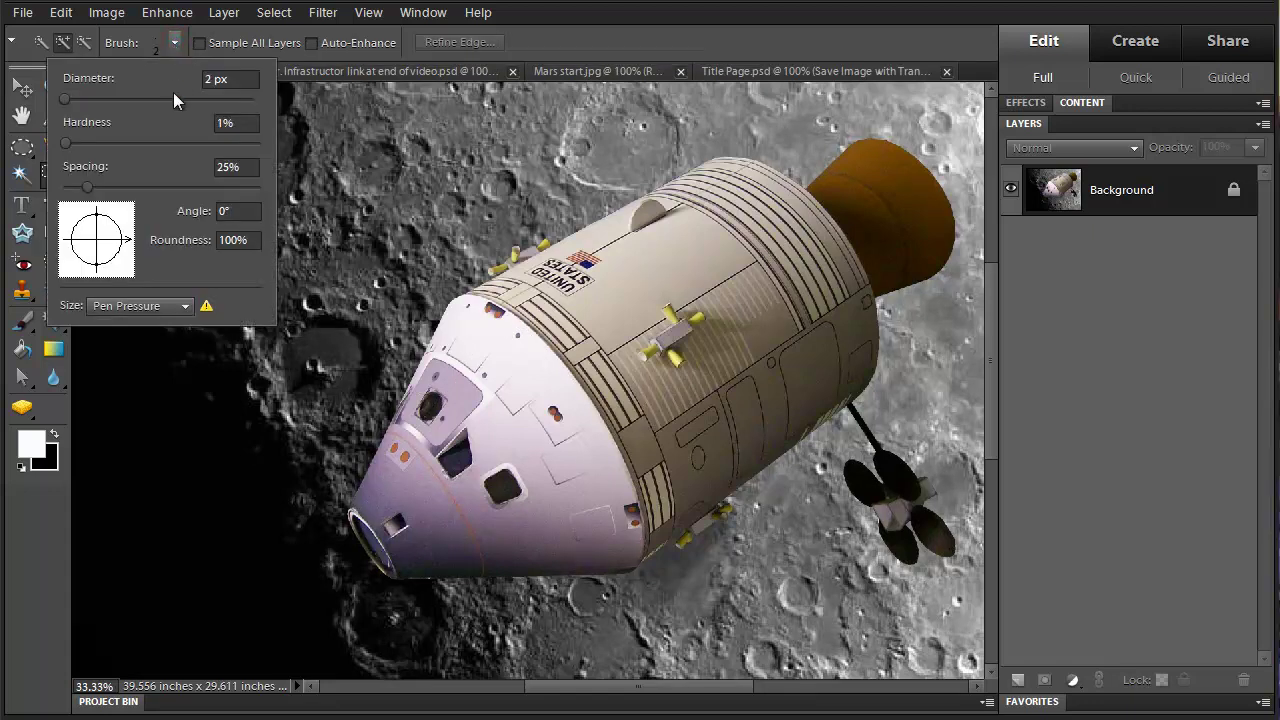
{"action": "mouse_move", "coordinate": [60, 98]}
{"action": "left_mouse_down"}
{"action": "mouse_move", "coordinate": [119, 108]}
{"action": "mouse_move", "coordinate": [101, 107]}
{"action": "mouse_move", "coordinate": [102, 143]}
{"action": "left_mouse_up"}
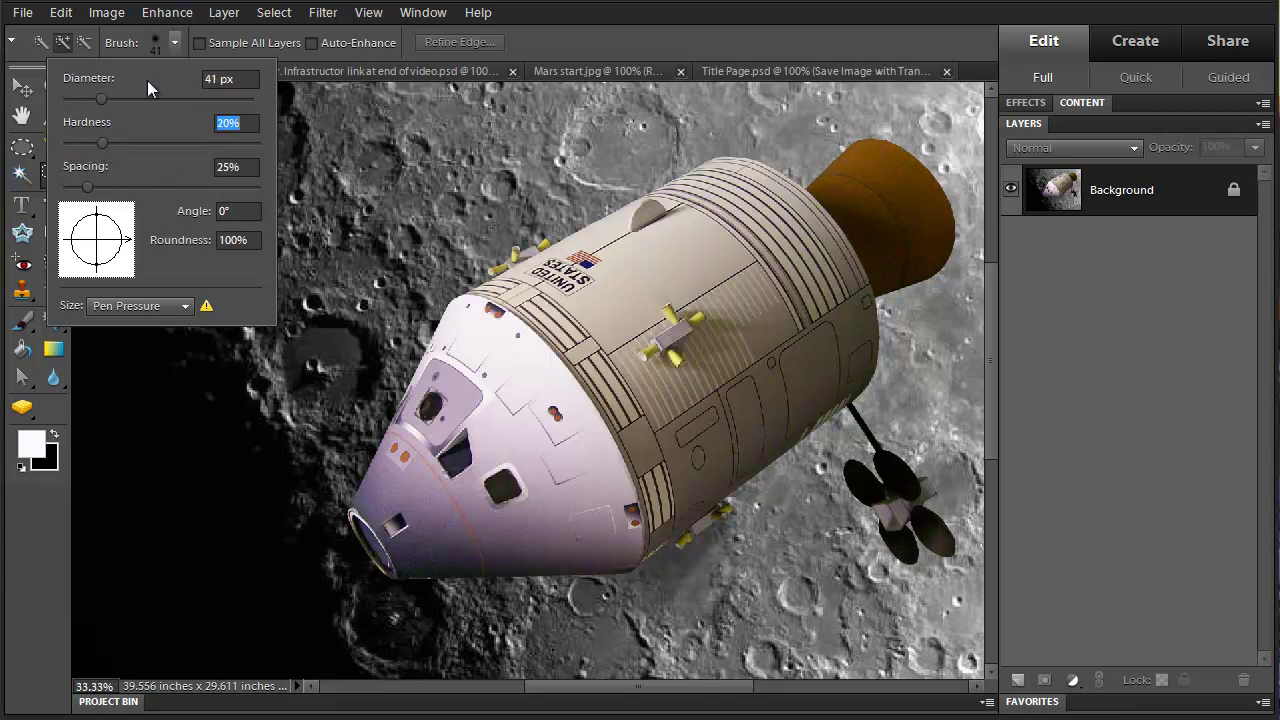
Step: Paint a selection over the nose cone, service module, engine bell, and strut-mounted probe
{"action": "left_click", "coordinate": [318, 153]}
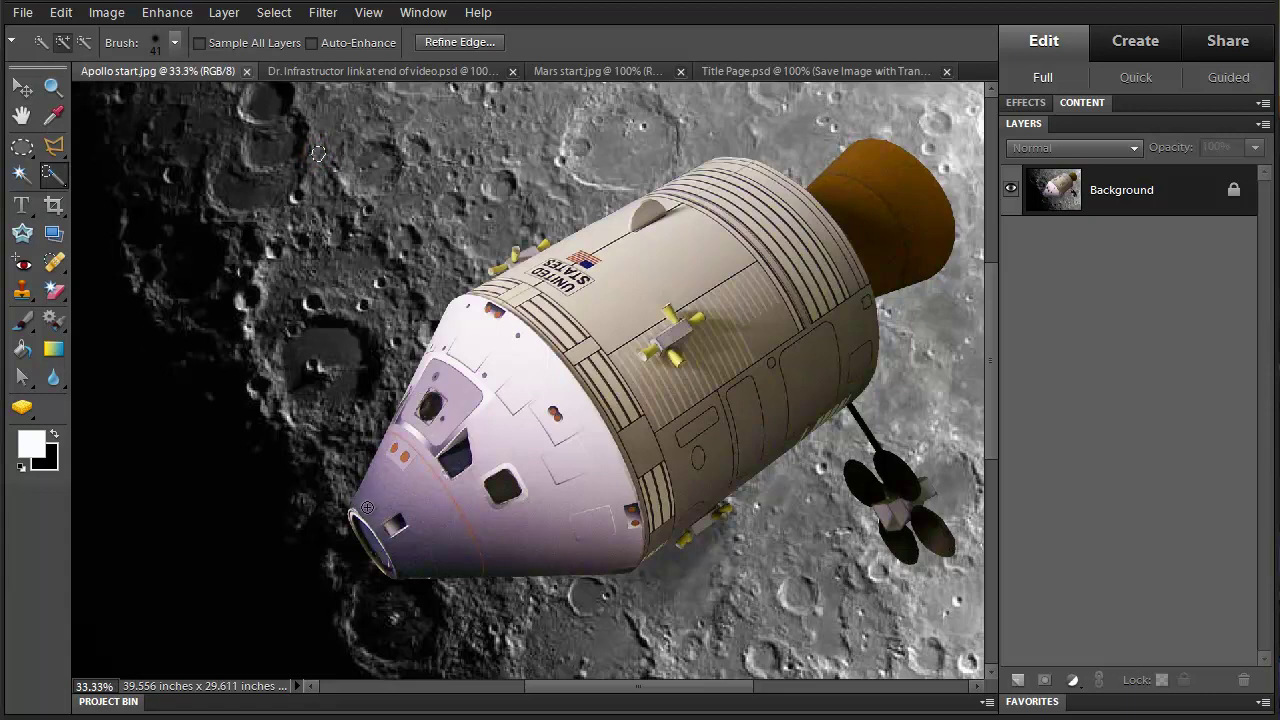
{"action": "mouse_move", "coordinate": [367, 507]}
{"action": "left_mouse_down"}
{"action": "mouse_move", "coordinate": [443, 318]}
{"action": "mouse_move", "coordinate": [523, 271]}
{"action": "mouse_move", "coordinate": [645, 238]}
{"action": "left_mouse_up"}
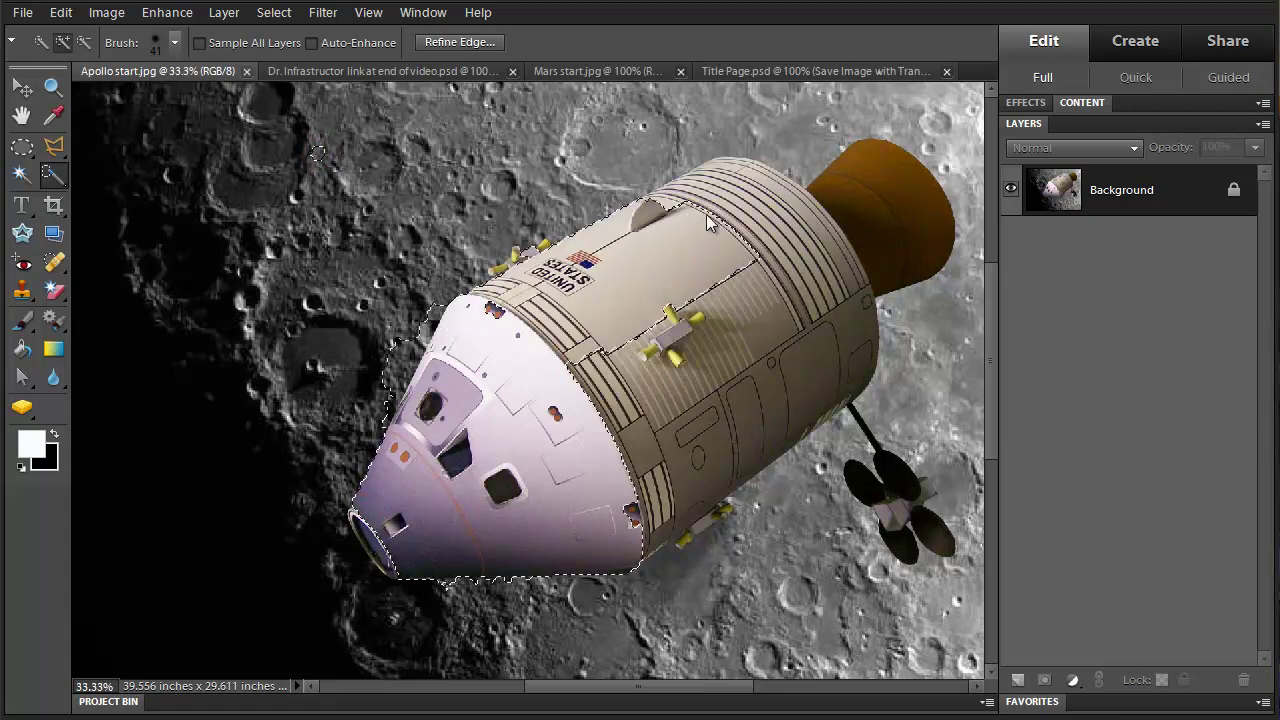
{"action": "mouse_move", "coordinate": [735, 212]}
{"action": "left_mouse_down"}
{"action": "mouse_move", "coordinate": [820, 181]}
{"action": "mouse_move", "coordinate": [827, 198]}
{"action": "left_mouse_up"}
{"action": "left_click_drag", "start_coordinate": [828, 313], "coordinate": [836, 337]}
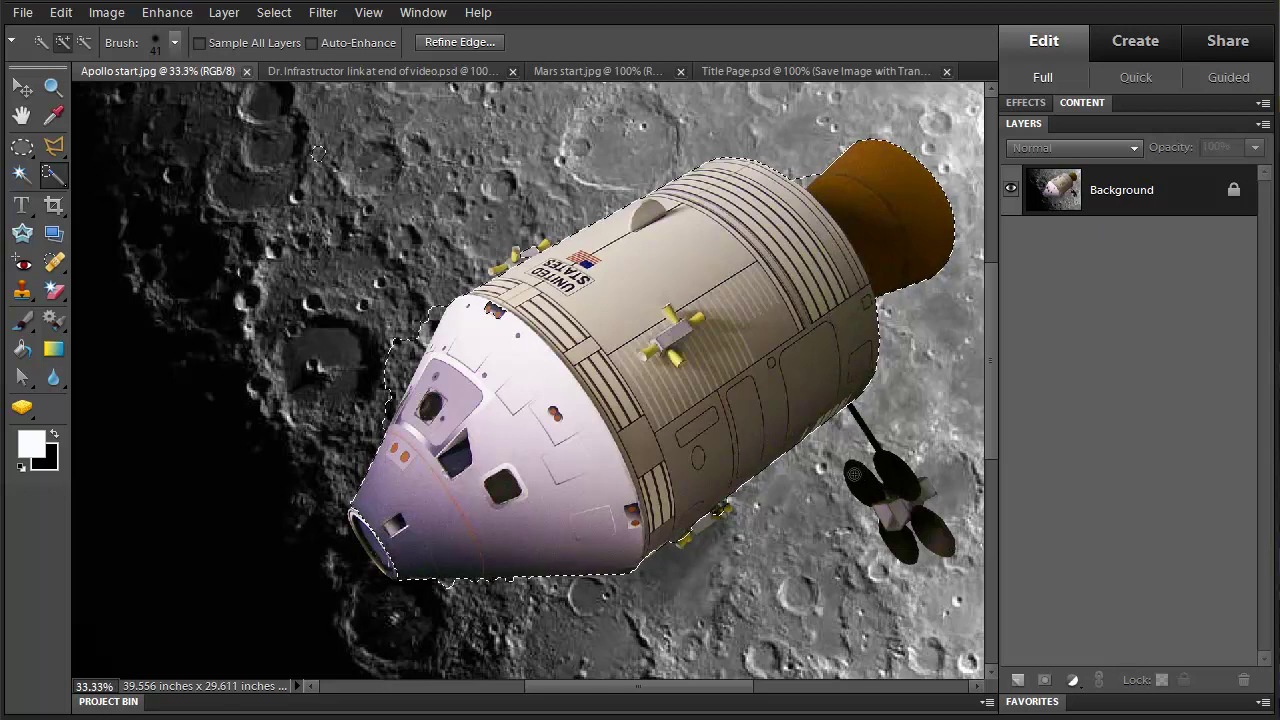
{"action": "mouse_move", "coordinate": [857, 474]}
{"action": "left_mouse_down"}
{"action": "mouse_move", "coordinate": [908, 524]}
{"action": "mouse_move", "coordinate": [911, 547]}
{"action": "left_mouse_up"}
Step: Subtract moon surface from the capsule's left edge, add back the nose edge, and zoom to 66.7%
{"action": "left_click", "coordinate": [85, 40]}
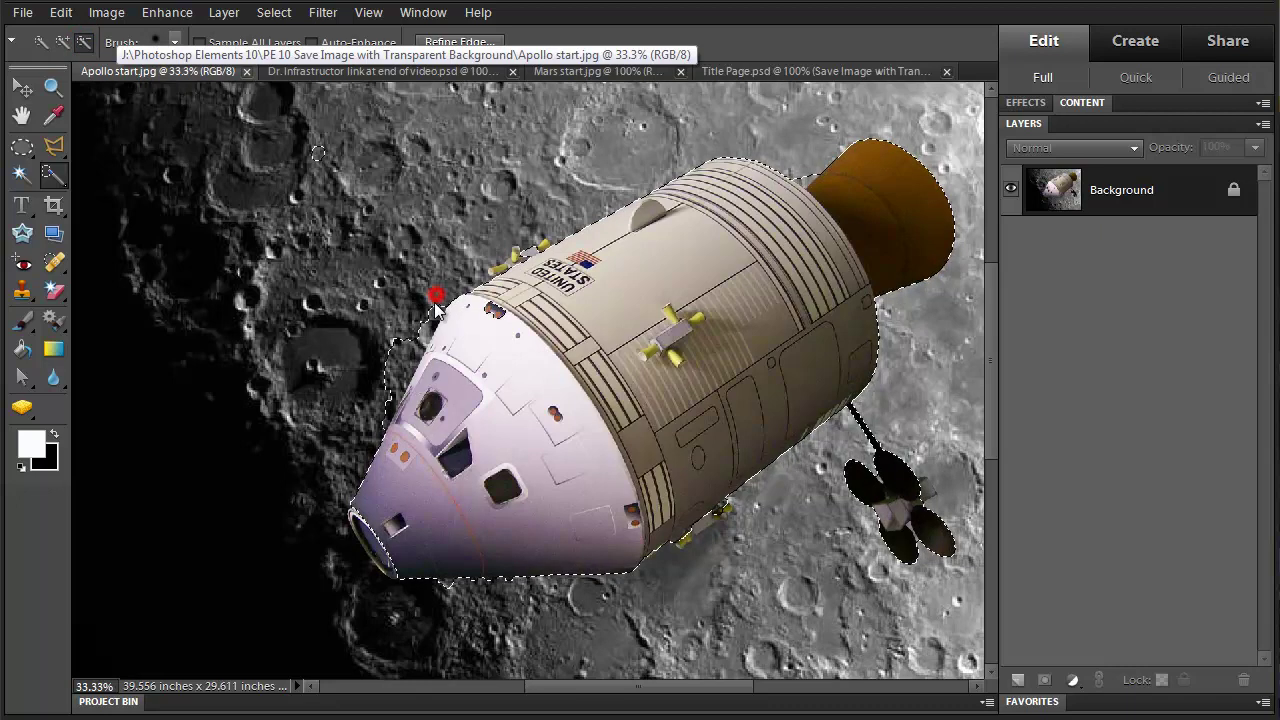
{"action": "mouse_move", "coordinate": [428, 338]}
{"action": "left_mouse_down"}
{"action": "mouse_move", "coordinate": [382, 426]}
{"action": "mouse_move", "coordinate": [389, 352]}
{"action": "left_mouse_up"}
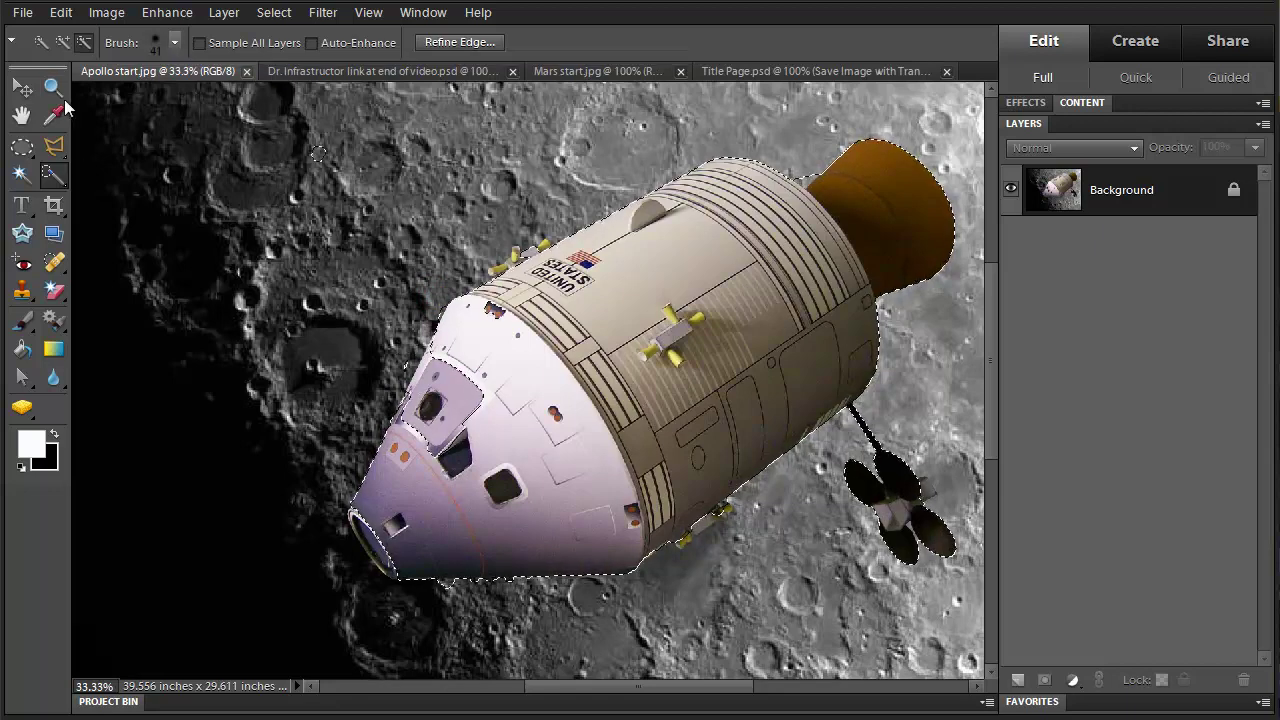
{"action": "left_click", "coordinate": [62, 42]}
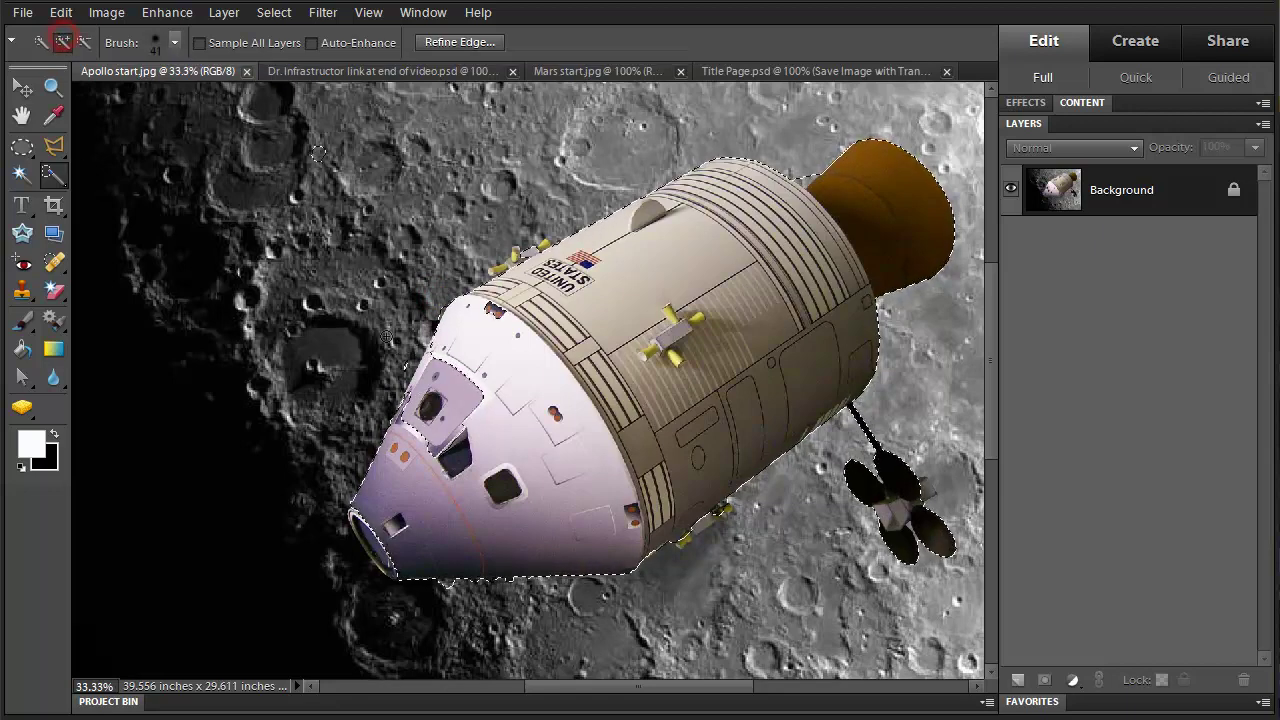
{"action": "left_click", "coordinate": [457, 366]}
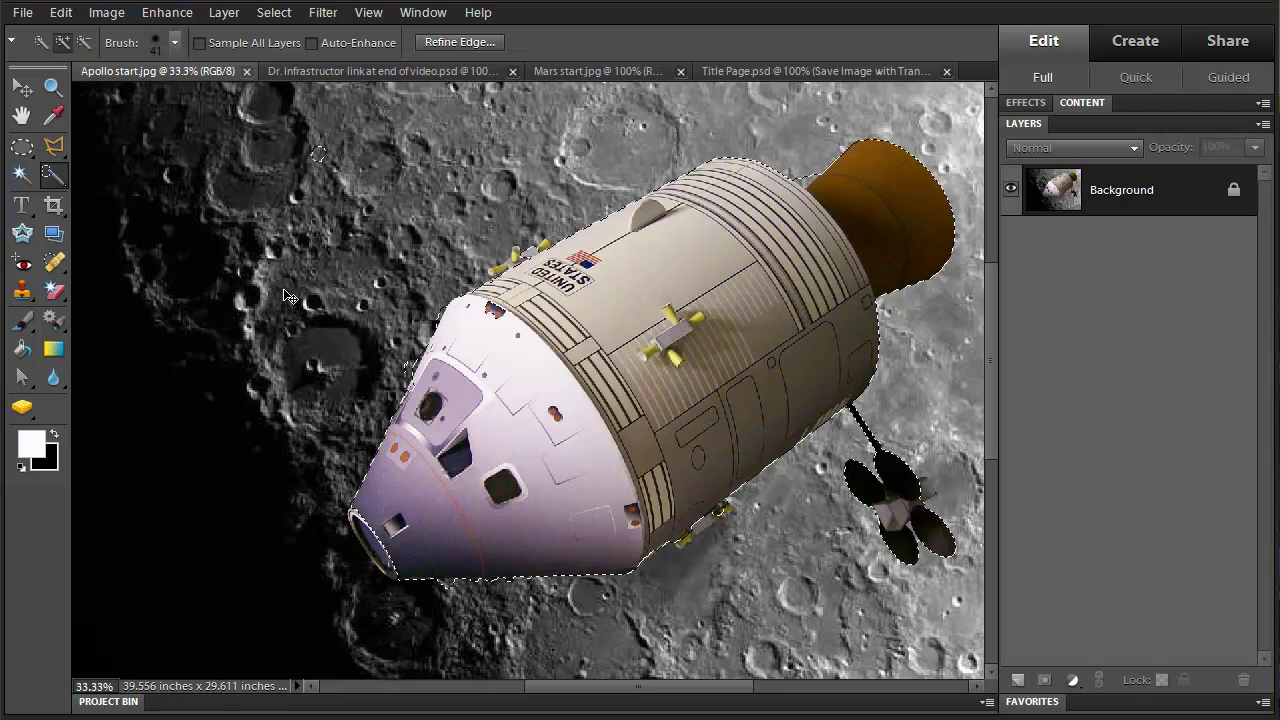
{"action": "key", "text": "ctrl+equal"}
{"action": "key", "text": "ctrl+equal"}
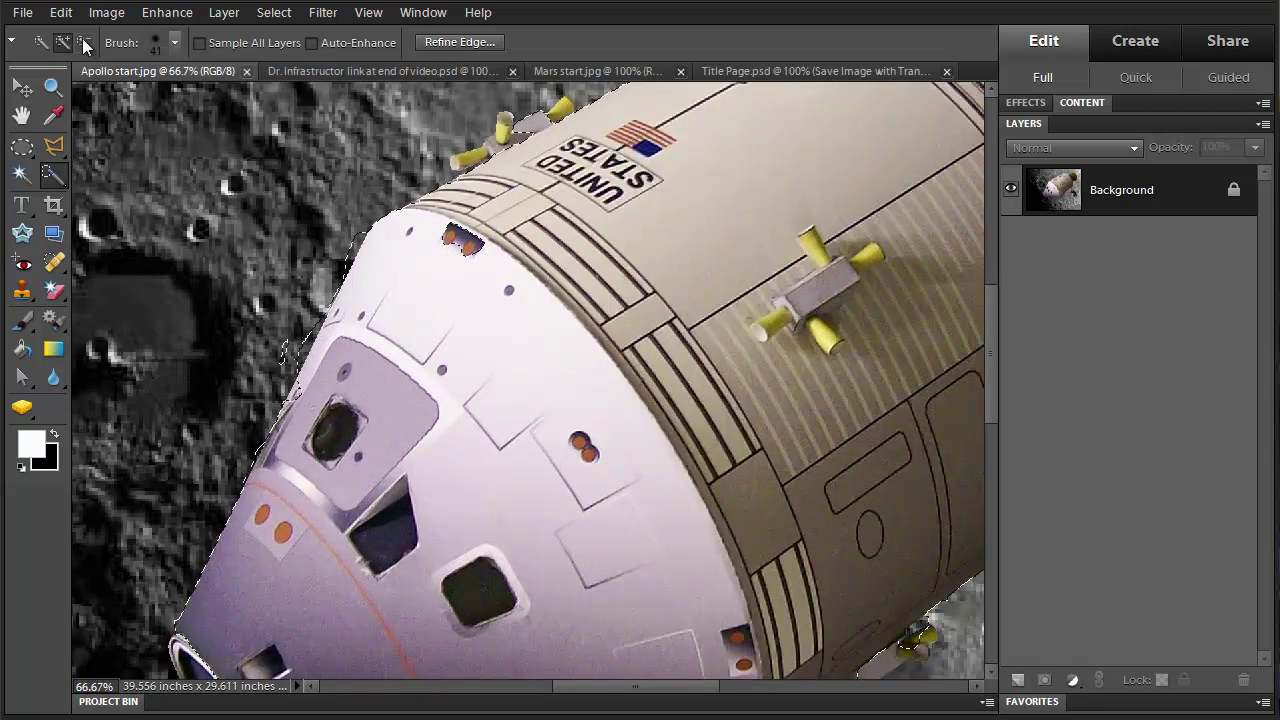
Step: Touch up the selection along the capsule's side and upper nose edge
{"action": "left_click", "coordinate": [312, 390]}
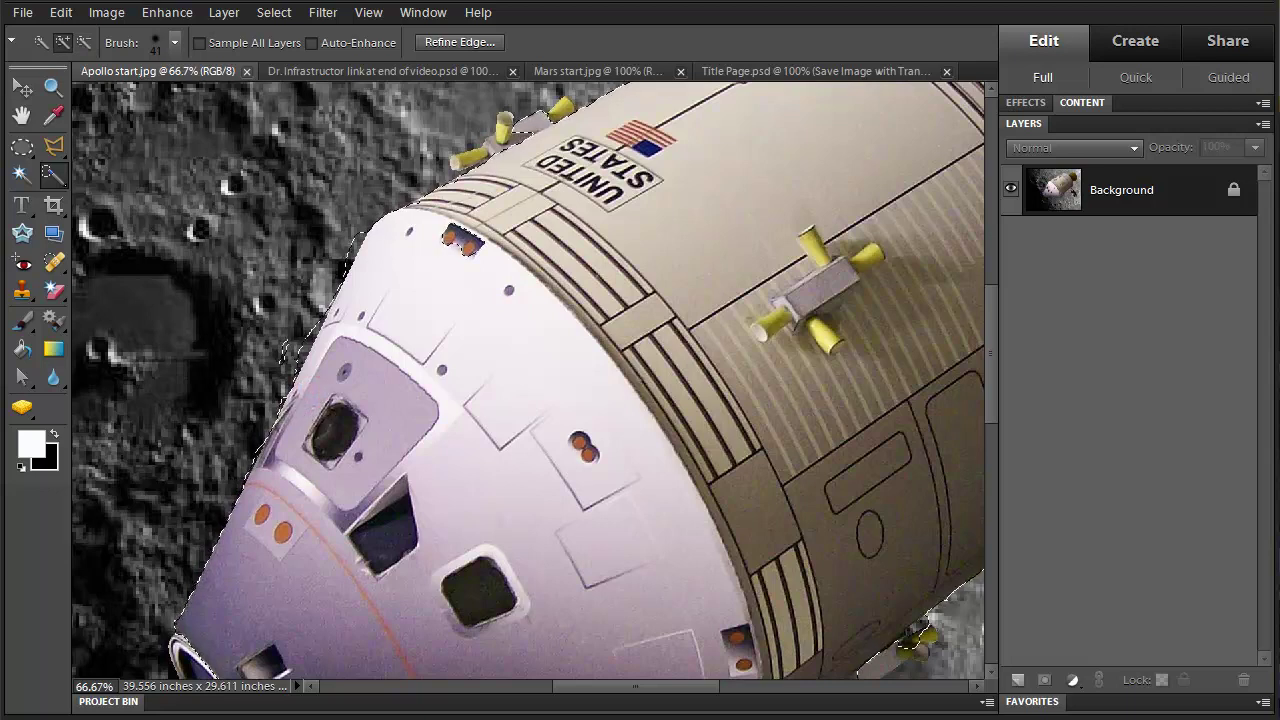
{"action": "left_click", "coordinate": [84, 42]}
{"action": "left_click", "coordinate": [350, 217]}
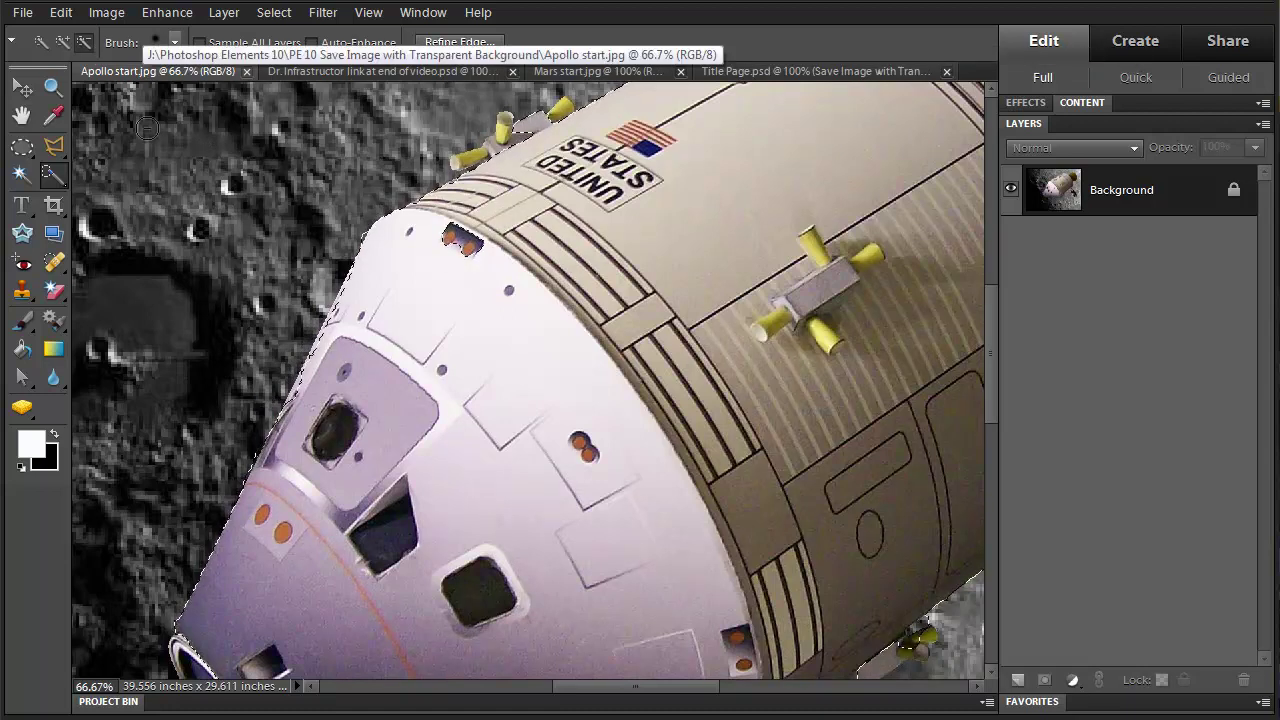
Step: Shrink the selection brush to 14 px and keep refining the nose edge in Add and Subtract modes
{"action": "left_click", "coordinate": [174, 43]}
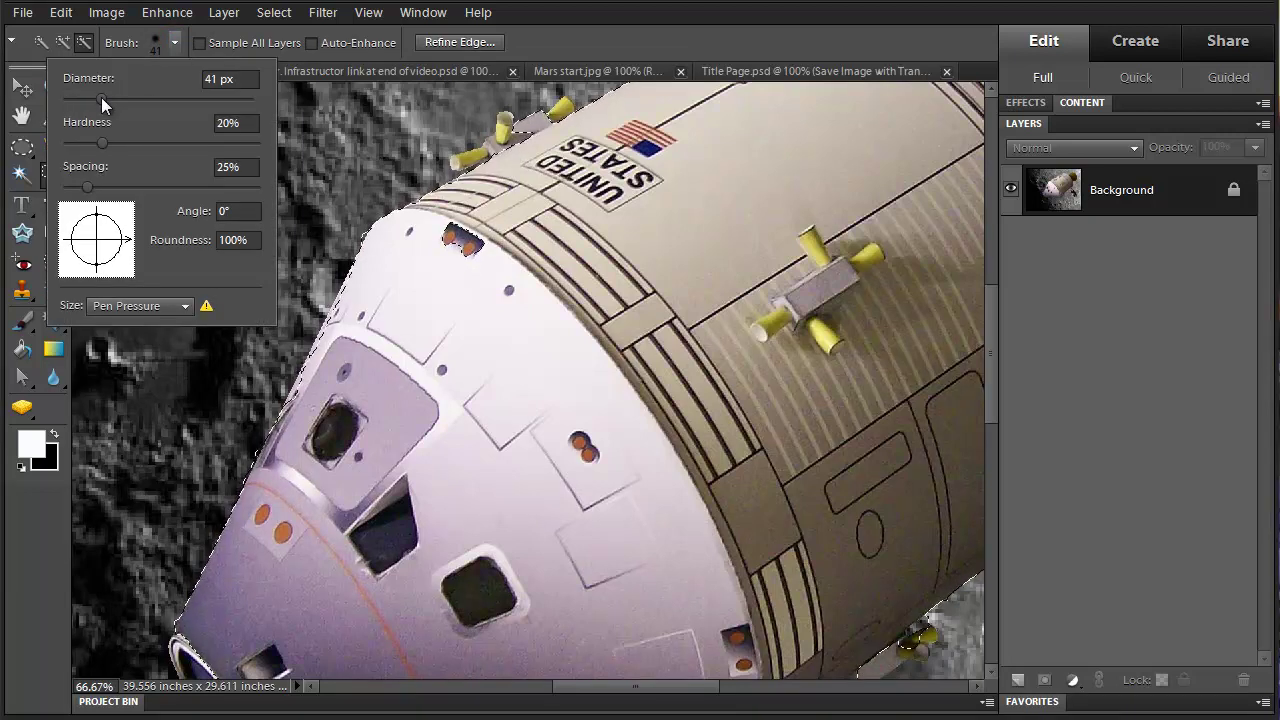
{"action": "left_click_drag", "start_coordinate": [102, 97], "coordinate": [75, 98]}
{"action": "left_click", "coordinate": [61, 41]}
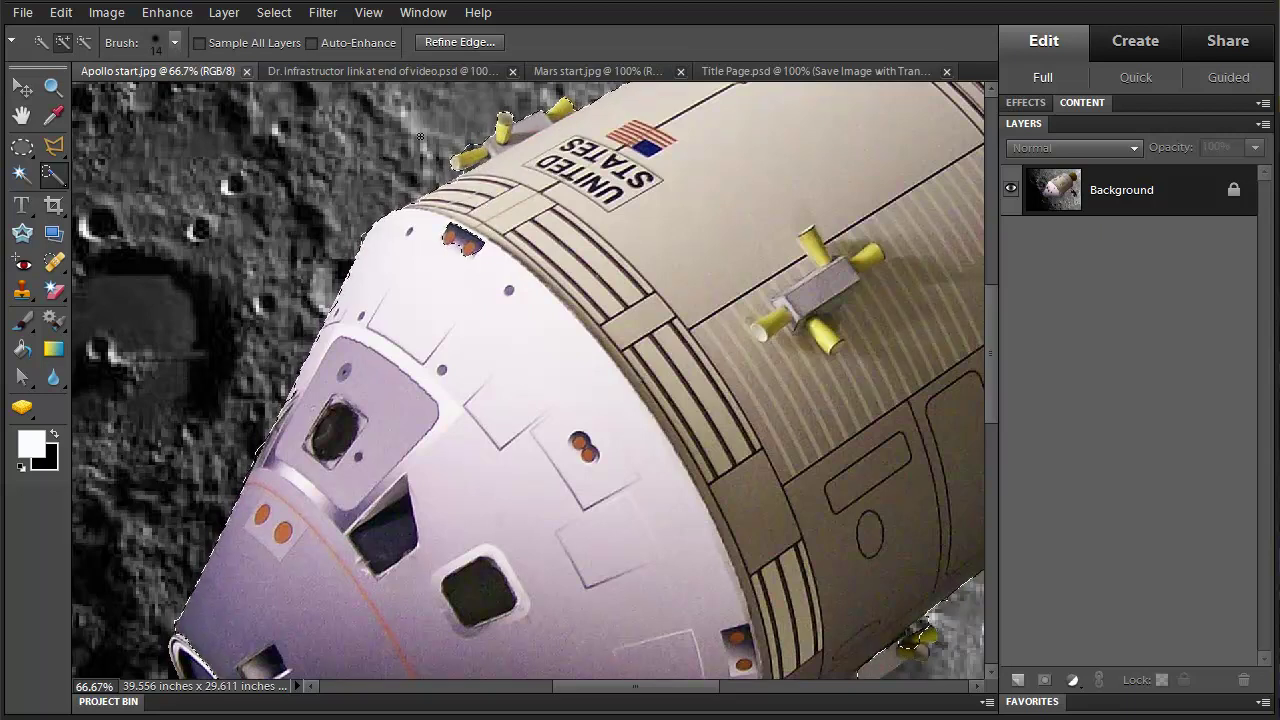
{"action": "left_click", "coordinate": [84, 42]}
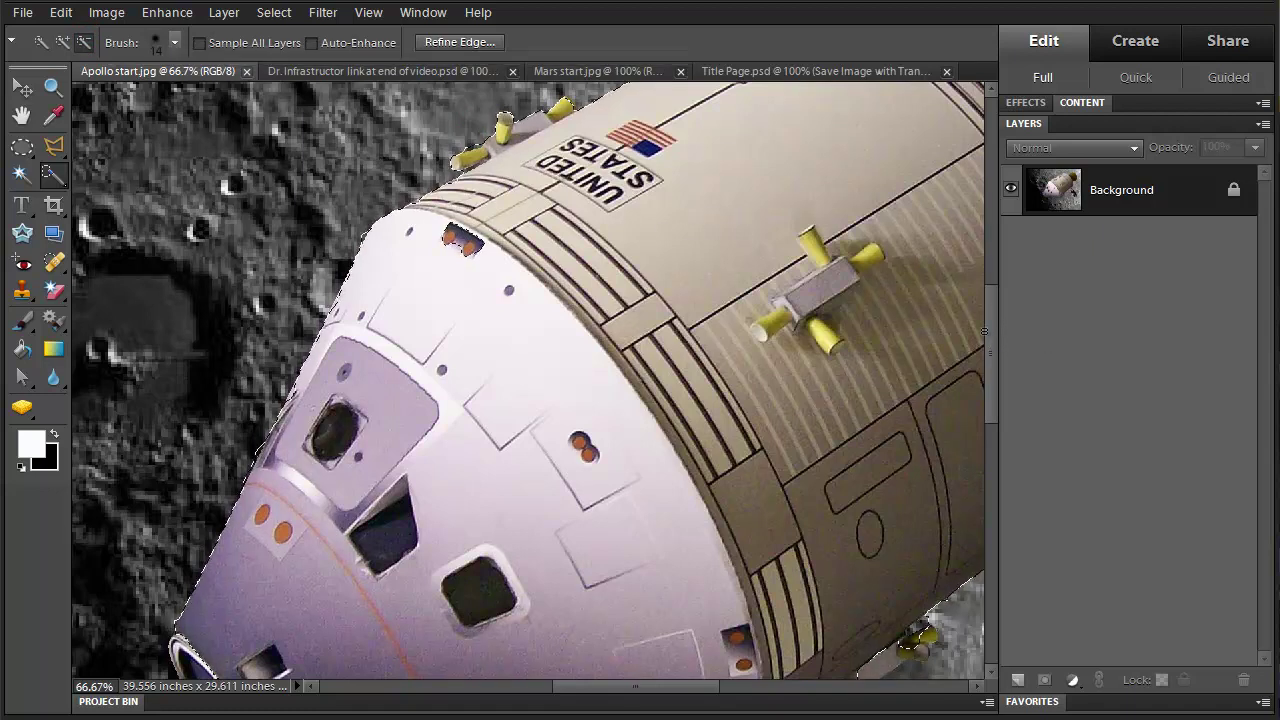
{"action": "left_click_drag", "start_coordinate": [777, 213], "coordinate": [431, 413]}
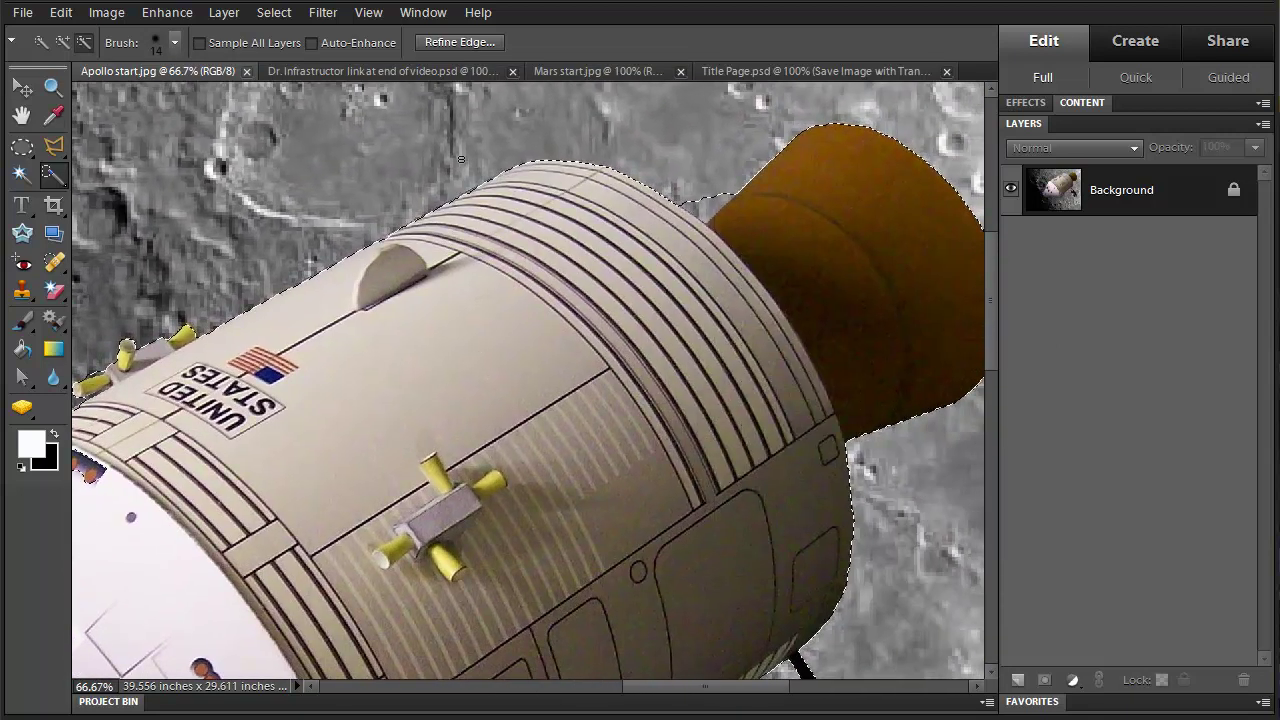
Step: Remove the stray bump at the engine bell junction and trim the selection around the probe
{"action": "left_click", "coordinate": [686, 192]}
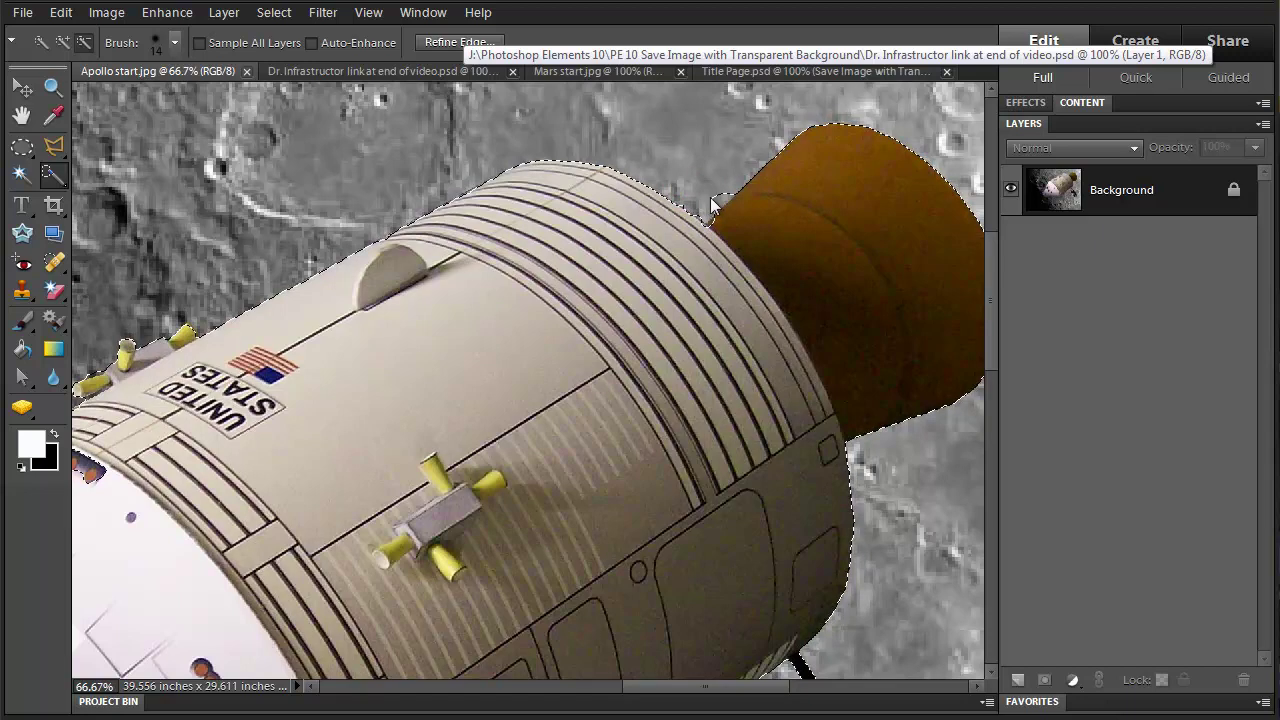
{"action": "left_click", "coordinate": [721, 199]}
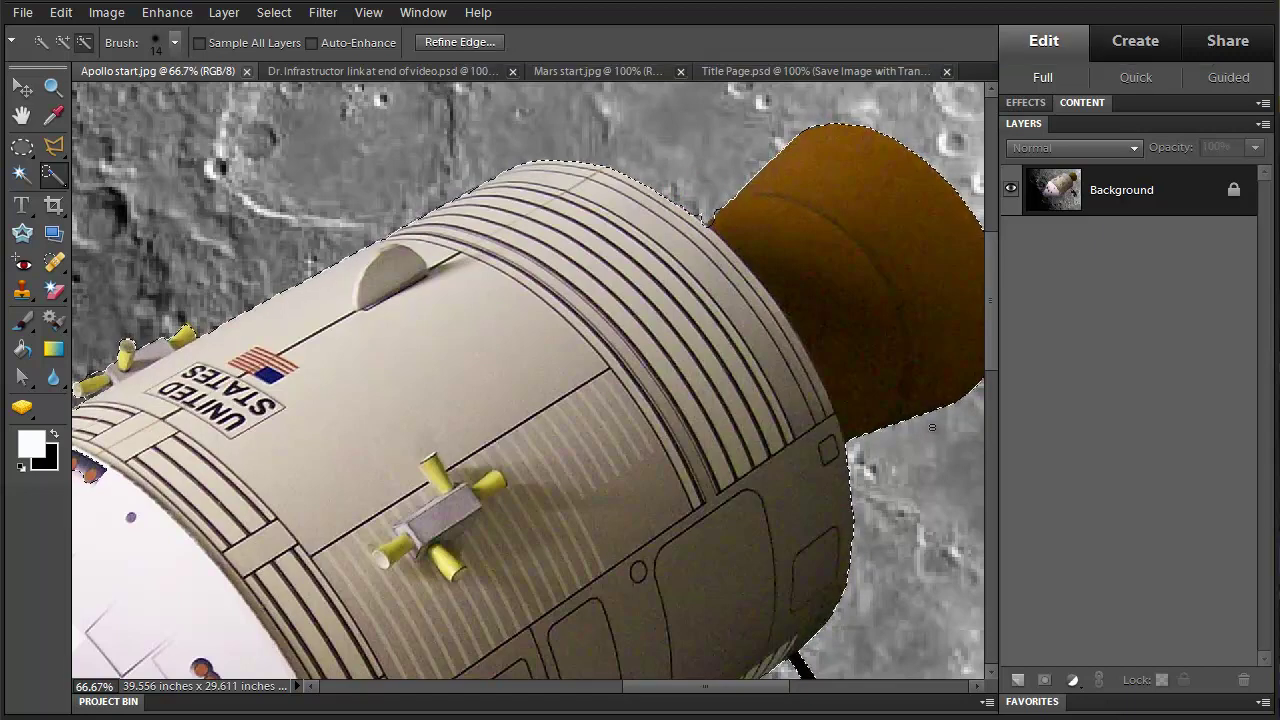
{"action": "mouse_move", "coordinate": [937, 486]}
{"action": "left_mouse_down"}
{"action": "mouse_move", "coordinate": [848, 414]}
{"action": "mouse_move", "coordinate": [850, 245]}
{"action": "left_mouse_up"}
{"action": "mouse_move", "coordinate": [826, 430]}
{"action": "left_mouse_down"}
{"action": "mouse_move", "coordinate": [845, 340]}
{"action": "mouse_move", "coordinate": [853, 350]}
{"action": "left_mouse_up"}
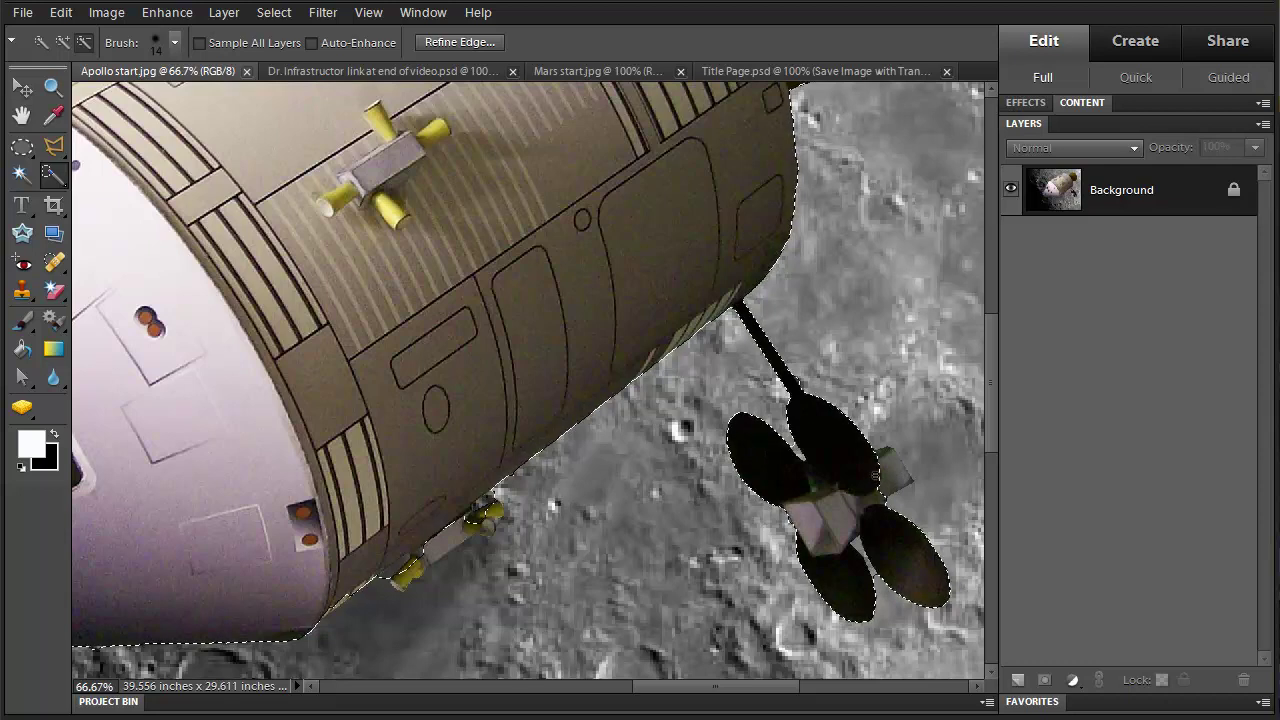
{"action": "left_click", "coordinate": [872, 471]}
{"action": "left_click", "coordinate": [881, 458]}
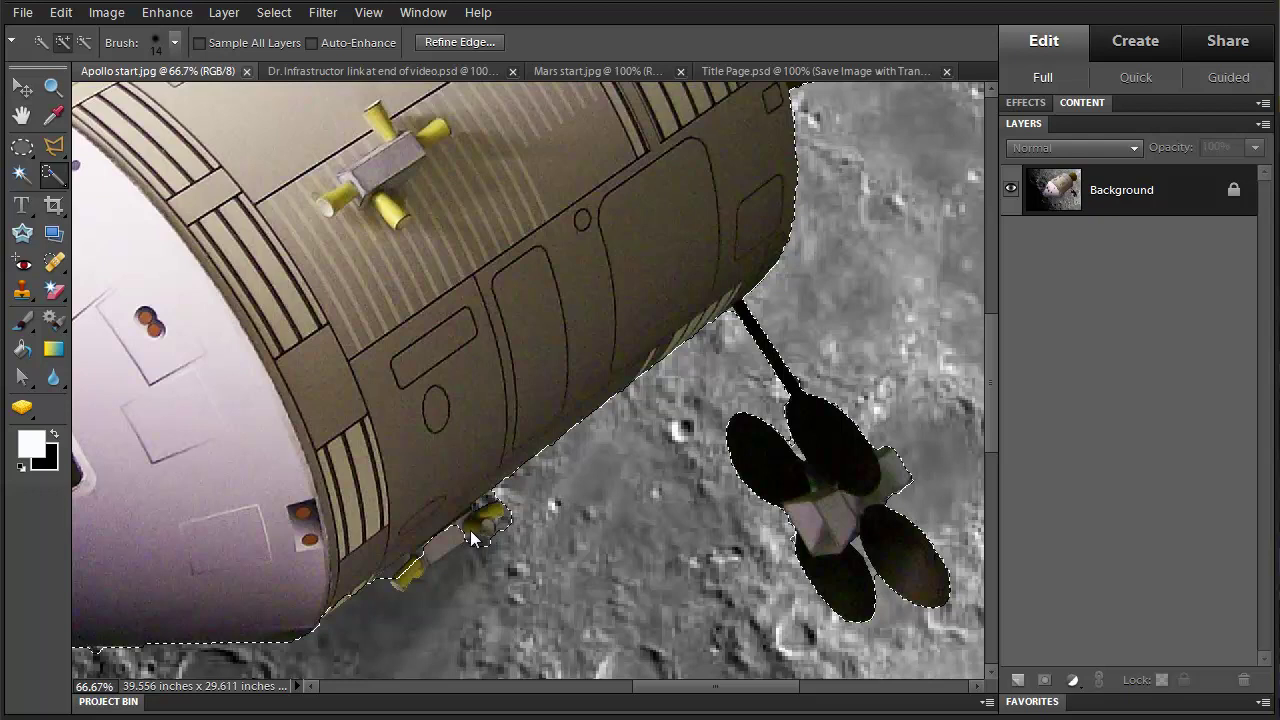
Step: Remove the grey patch beside the small thruster from the selection, then return to the capsule nose
{"action": "left_click", "coordinate": [439, 549]}
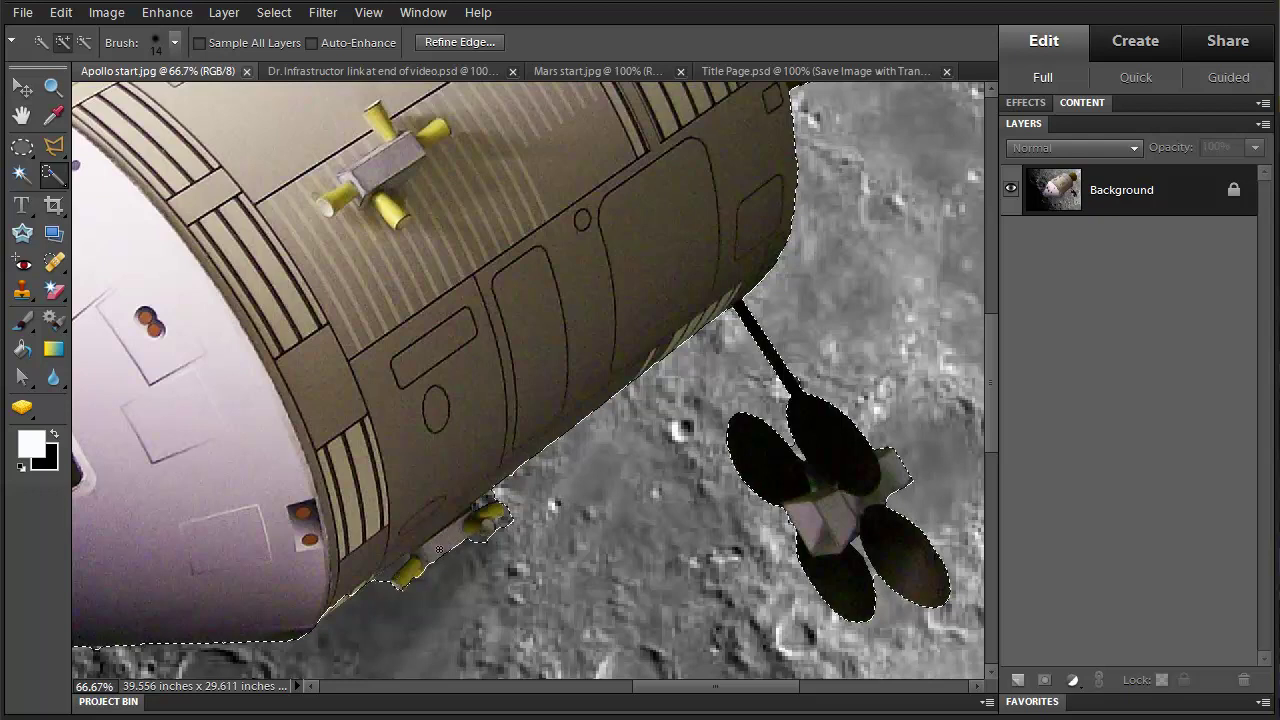
{"action": "left_click", "coordinate": [84, 42]}
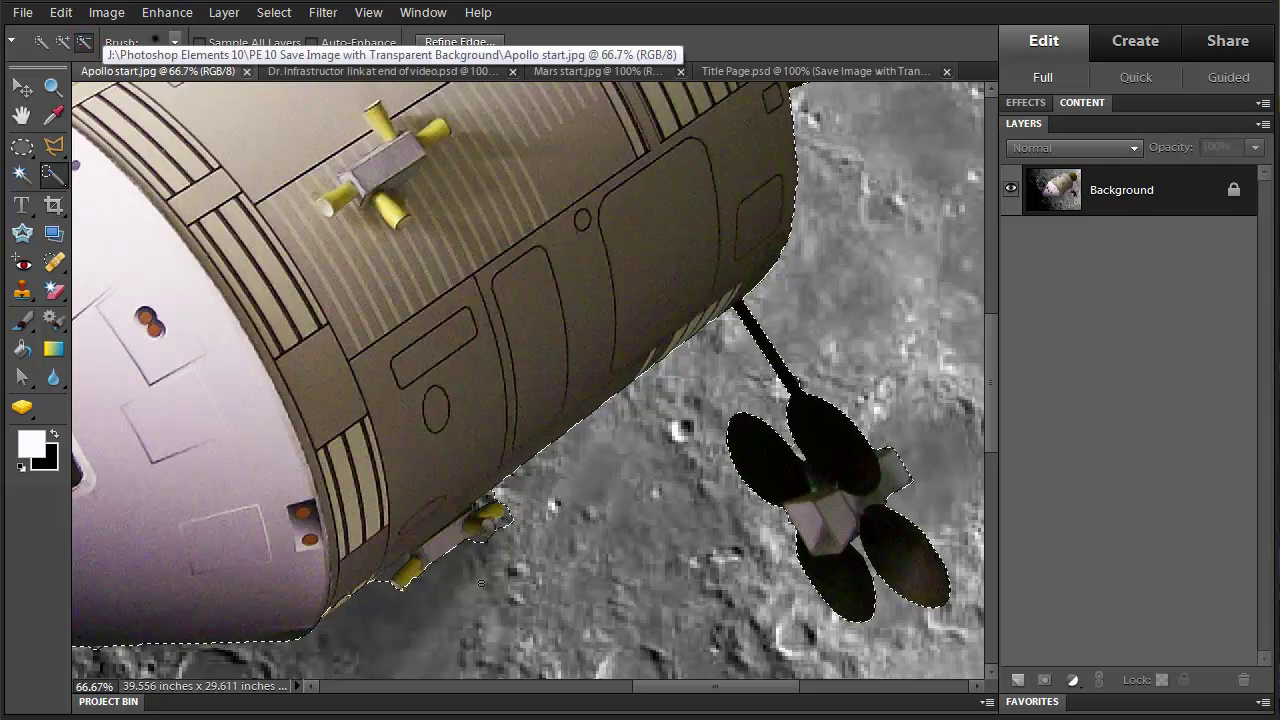
{"action": "left_click", "coordinate": [505, 520]}
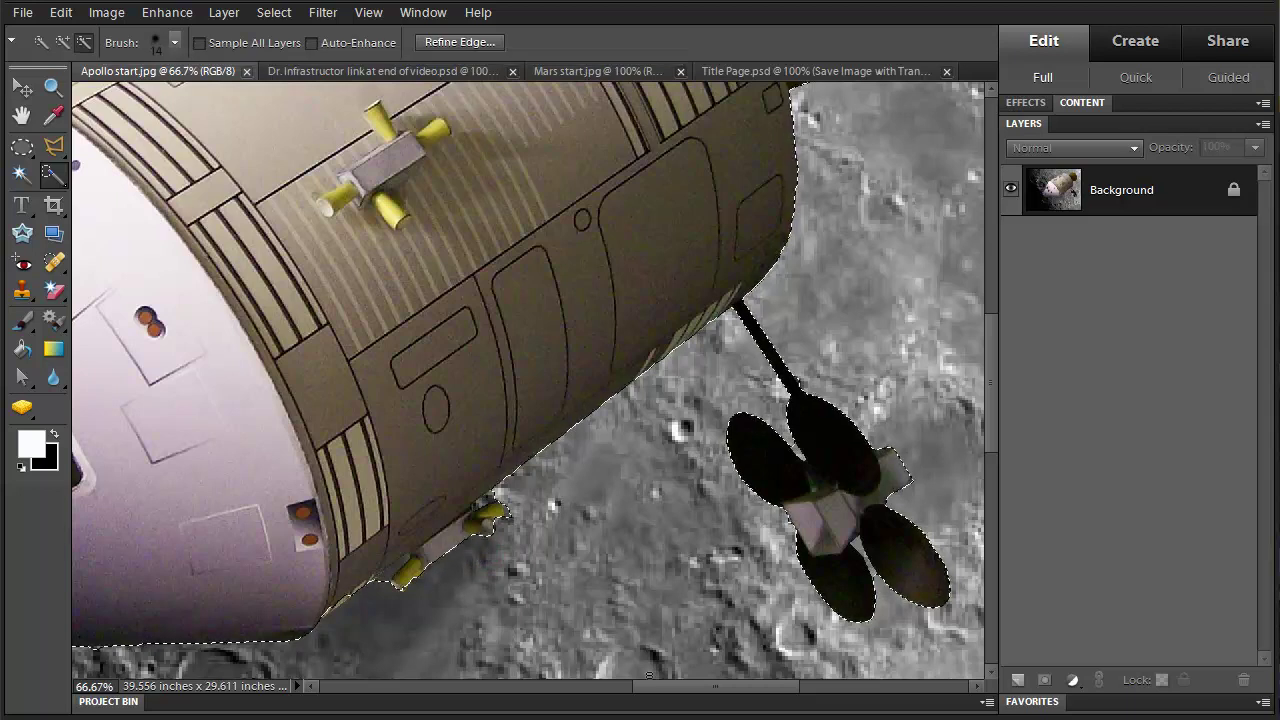
{"action": "left_click_drag", "start_coordinate": [606, 606], "coordinate": [896, 491]}
{"action": "left_click_drag", "start_coordinate": [414, 608], "coordinate": [668, 586]}
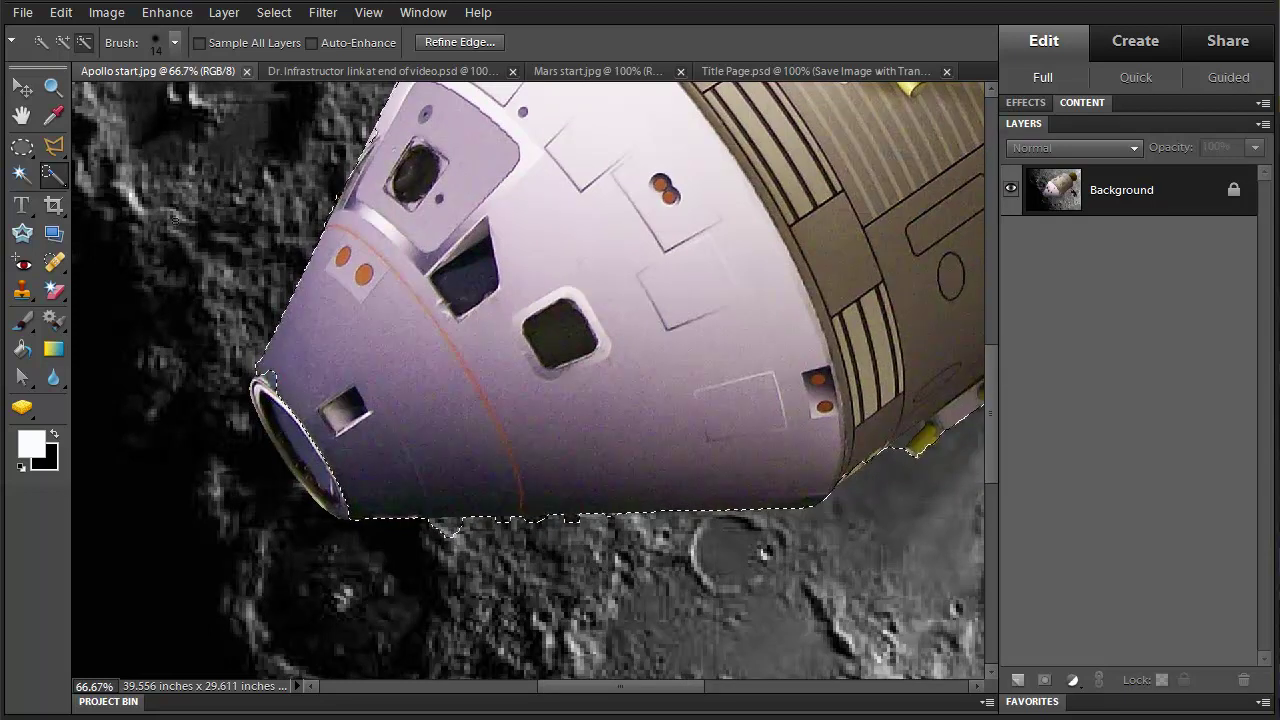
Step: Check the selection edges around the upper hull, orange nozzle, and white front, then zoom out to 33.3%
{"action": "left_click", "coordinate": [62, 42]}
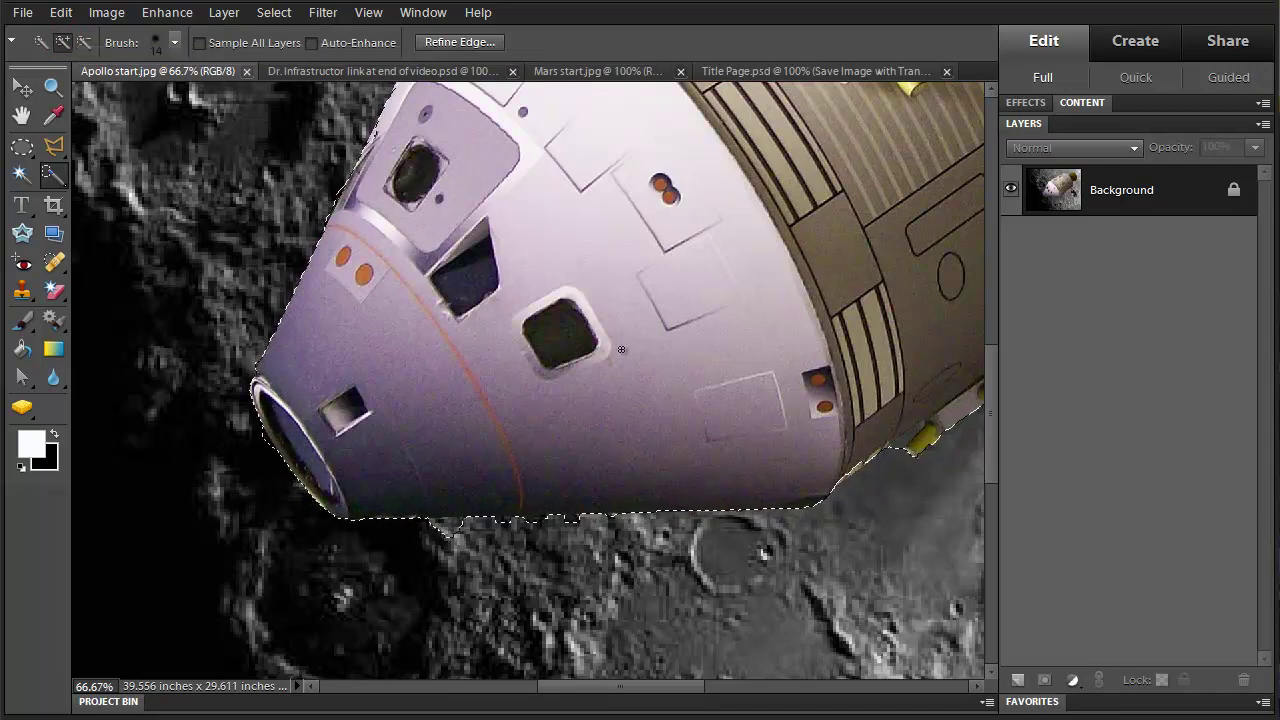
{"action": "left_click_drag", "start_coordinate": [715, 282], "coordinate": [614, 517]}
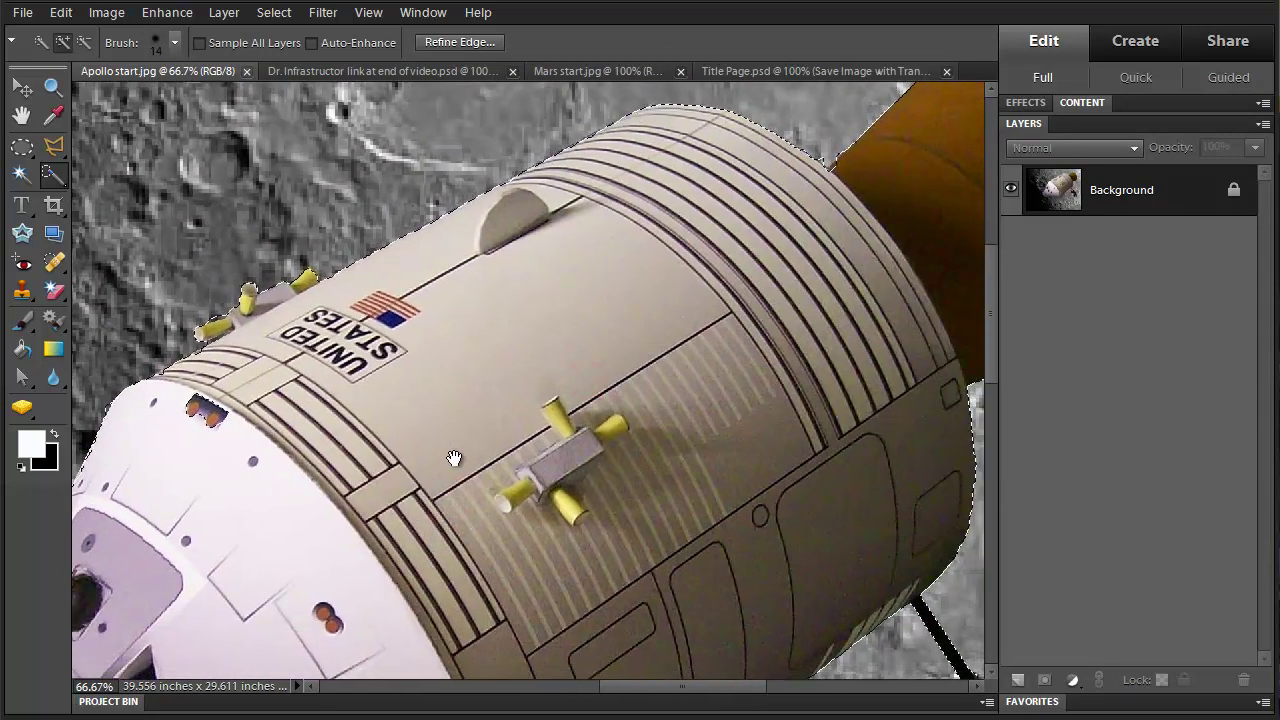
{"action": "left_click_drag", "start_coordinate": [650, 368], "coordinate": [600, 205]}
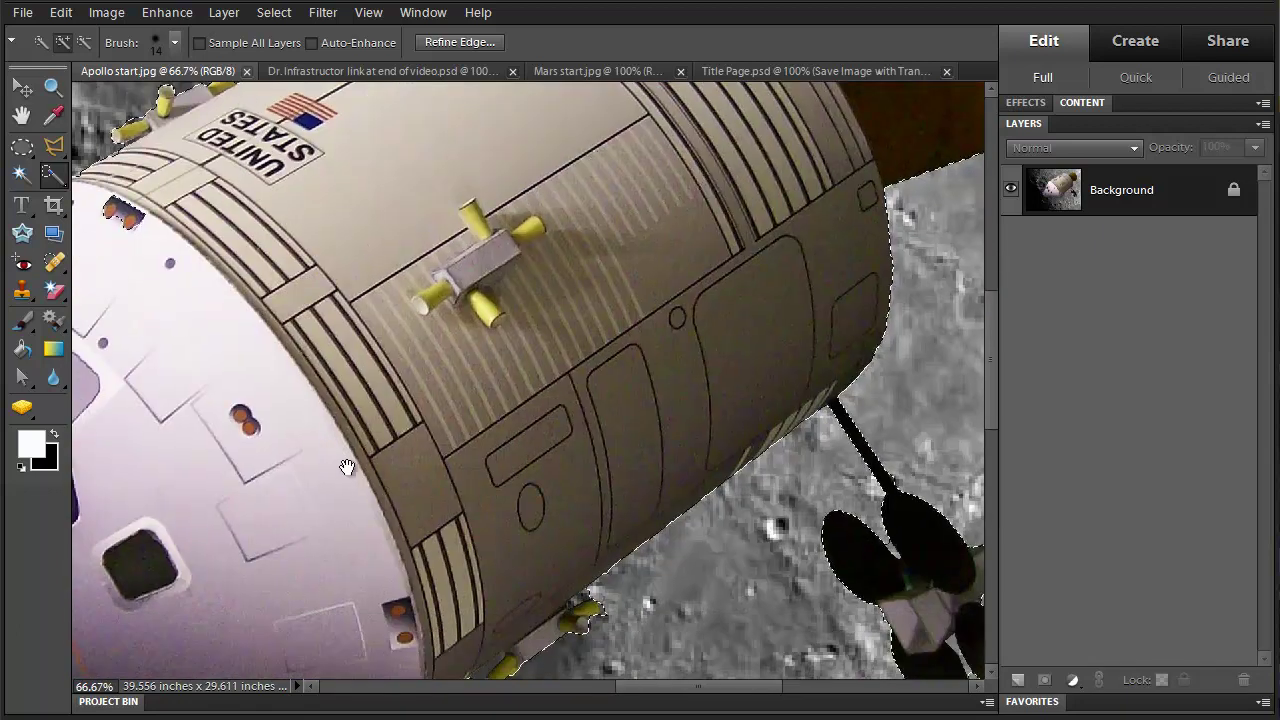
{"action": "left_click_drag", "start_coordinate": [381, 421], "coordinate": [504, 447]}
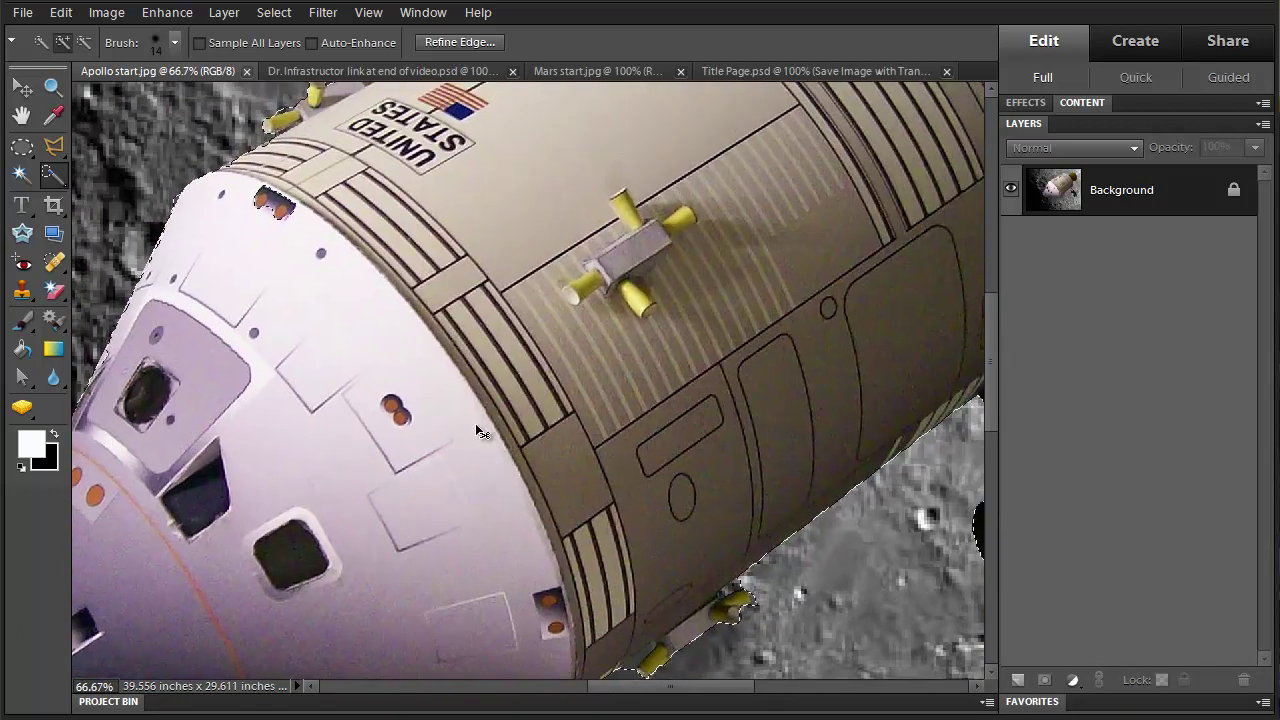
{"action": "key", "text": "ctrl+minus"}
{"action": "key", "text": "ctrl+minus"}
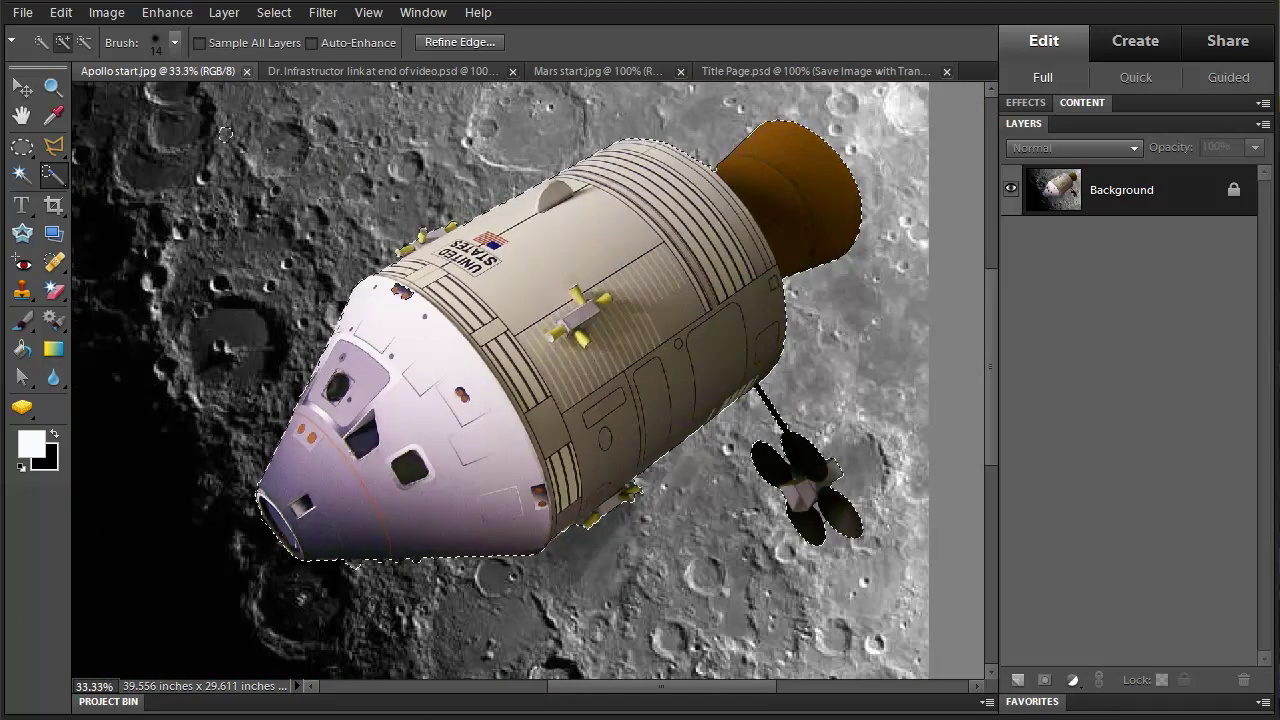
Step: Cut the selected capsule onto a new Layer 1 using Layer via Cut
{"action": "left_click_drag", "start_coordinate": [225, 133], "coordinate": [600, 71]}
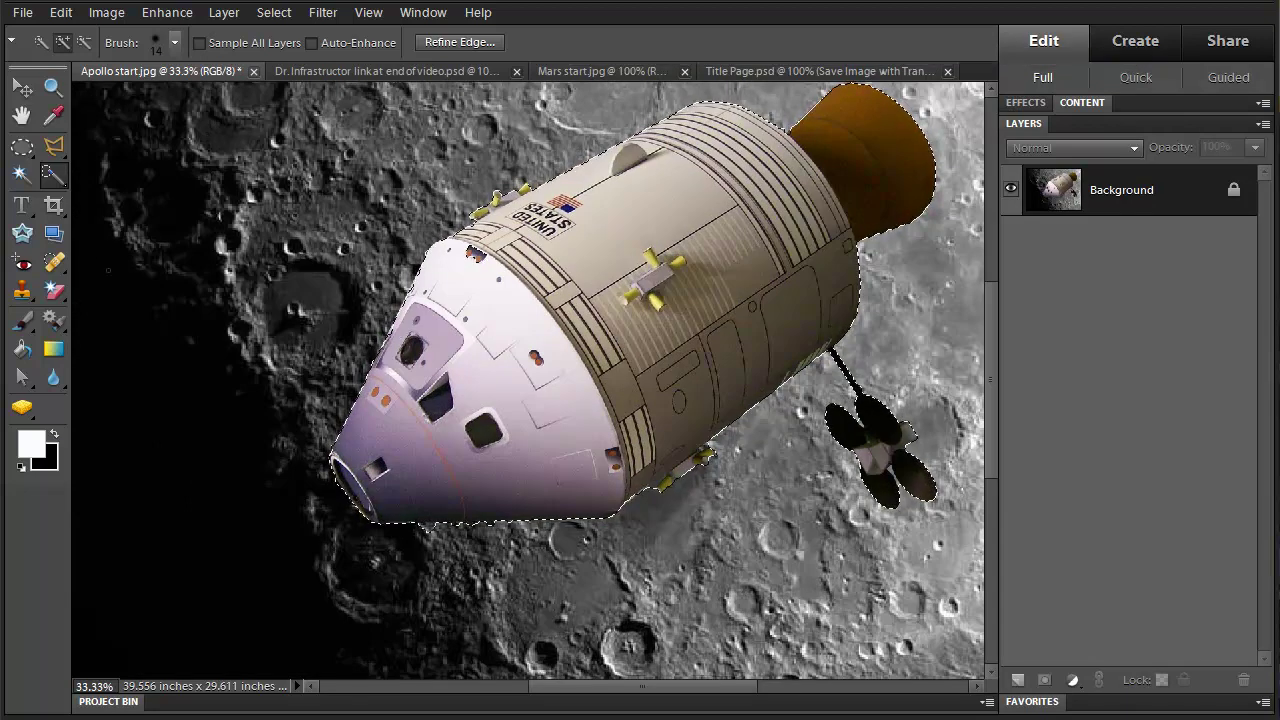
{"action": "right_click", "coordinate": [462, 309]}
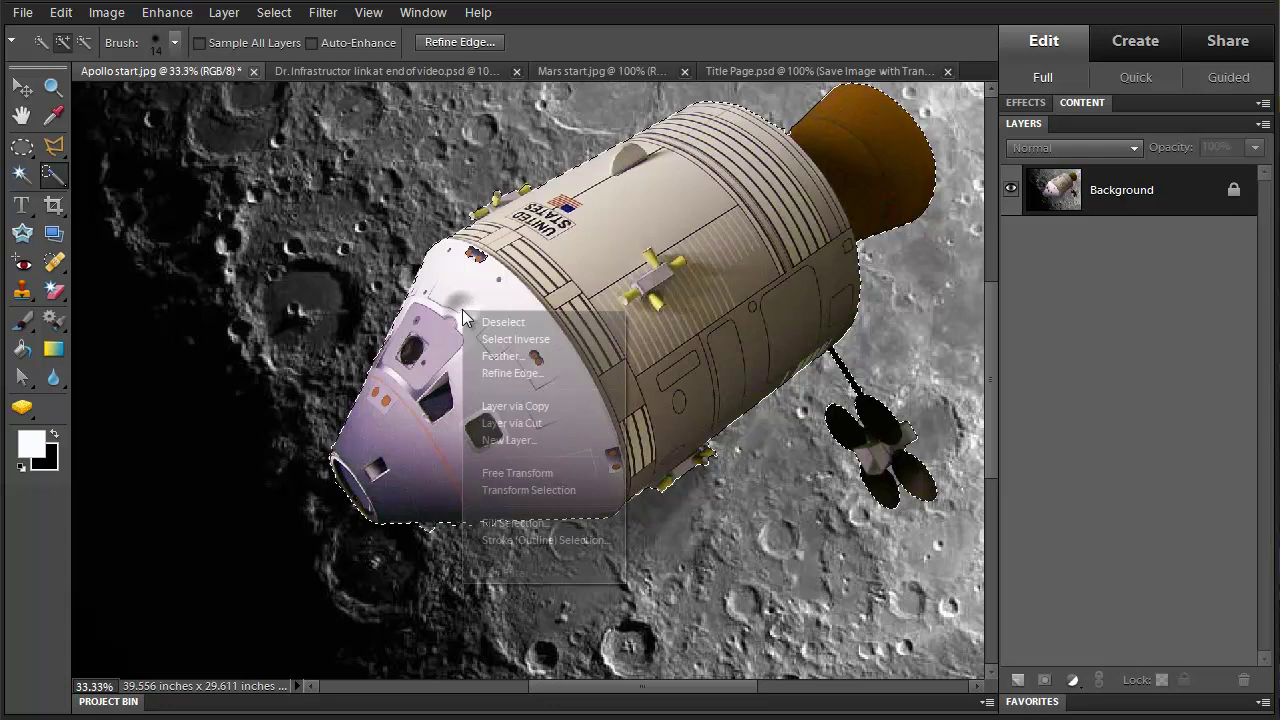
{"action": "left_click", "coordinate": [516, 423]}
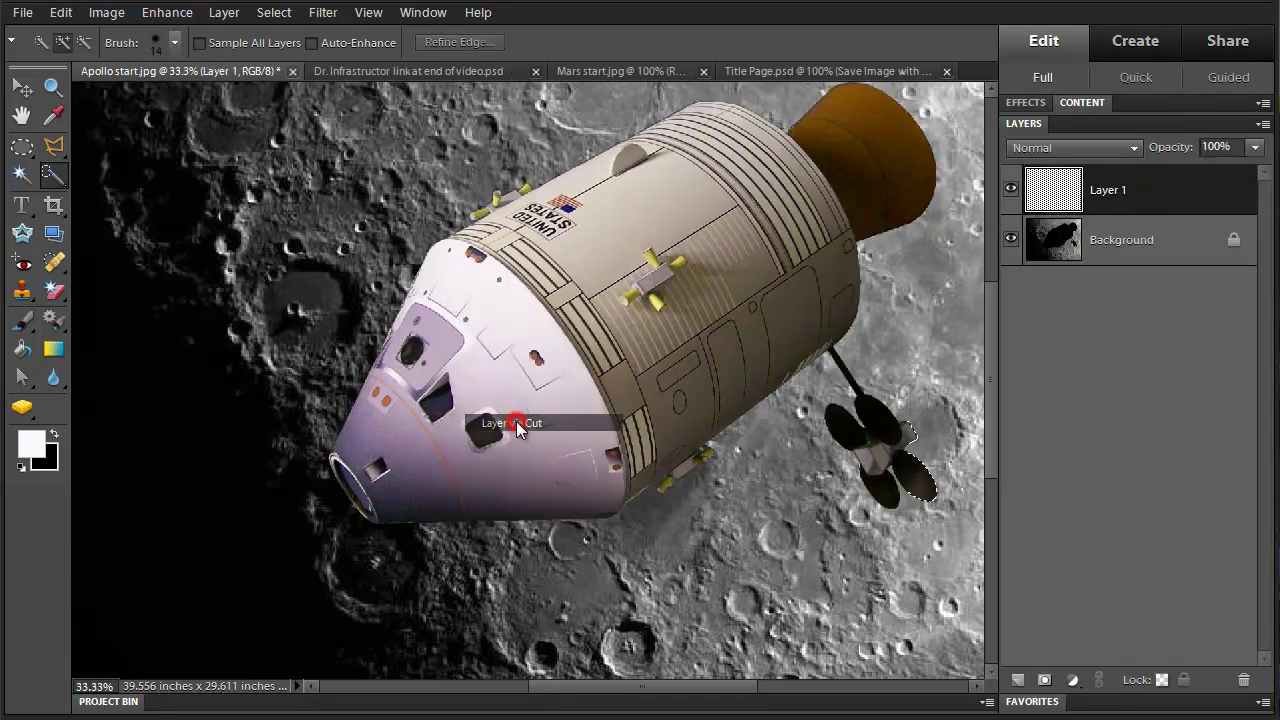
Step: Hide the Background layer so the capsule sits alone on transparency, and select the Move tool
{"action": "left_click", "coordinate": [1011, 242]}
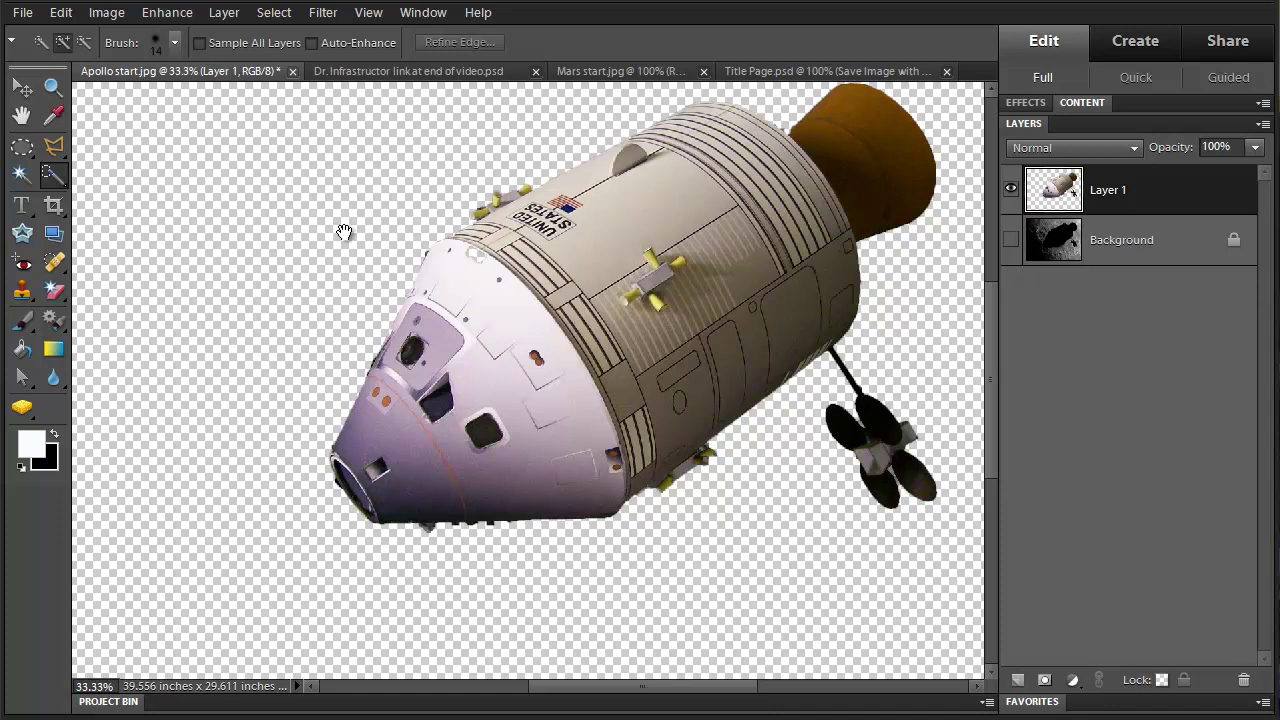
{"action": "left_click_drag", "start_coordinate": [346, 231], "coordinate": [326, 277]}
{"action": "key", "text": "v"}
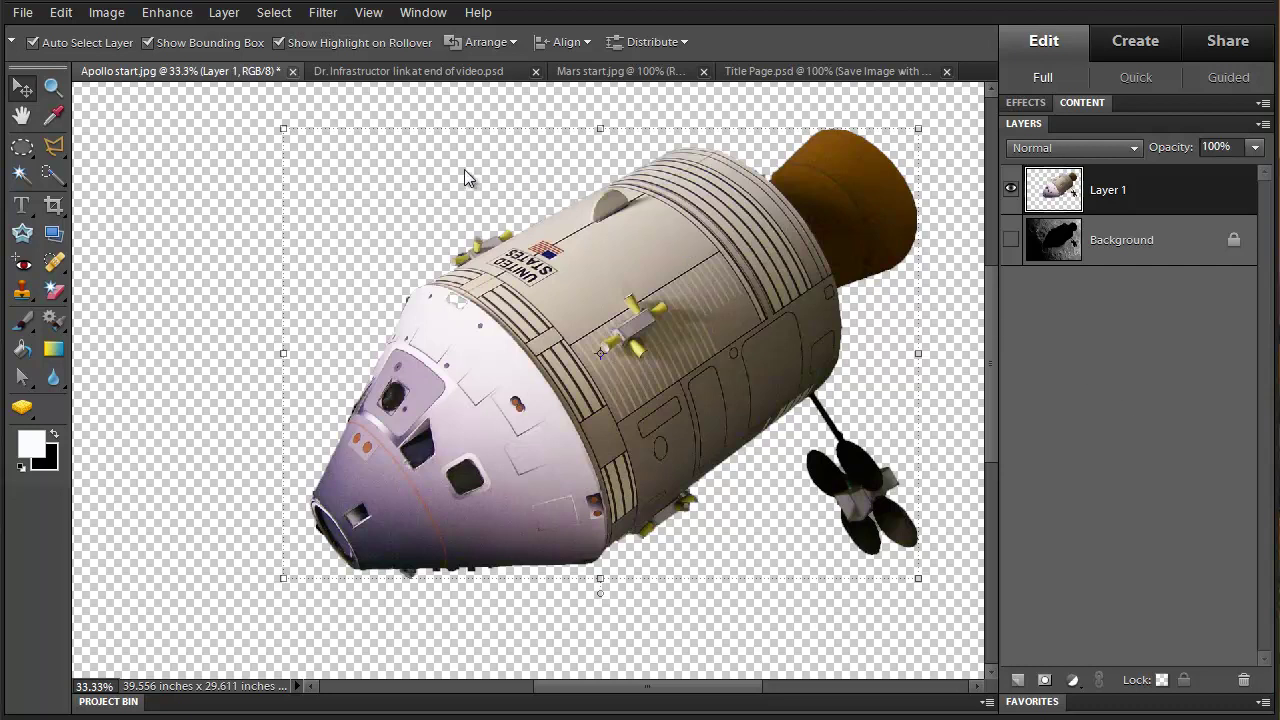
Step: Apply a Warming Filter (85) photo filter at 25% density to the capsule layer
{"action": "left_click", "coordinate": [321, 14]}
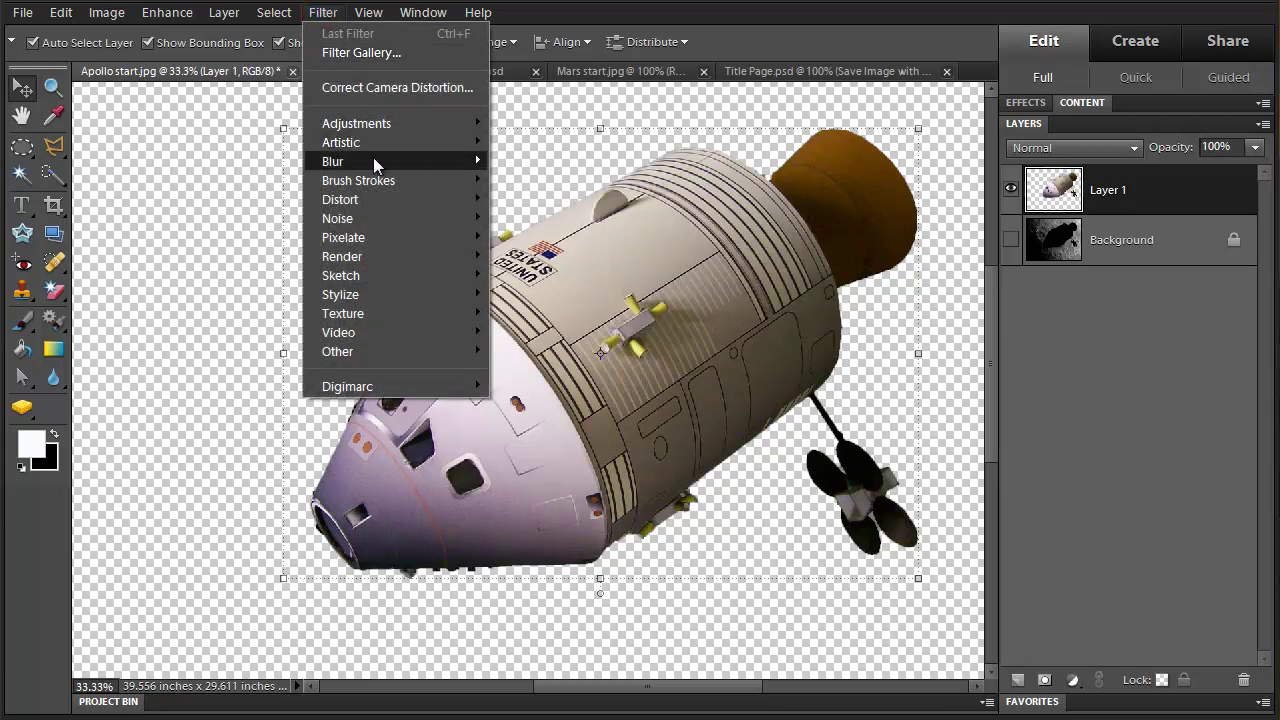
{"action": "mouse_move", "coordinate": [386, 133]}
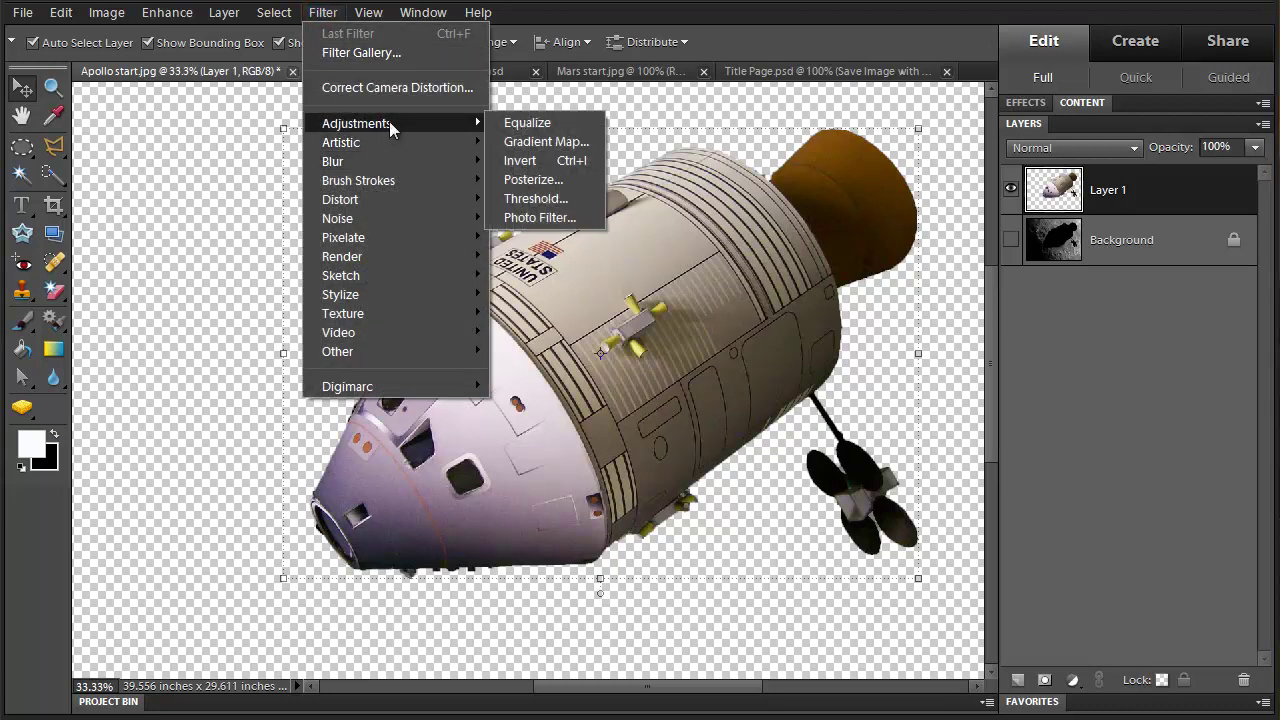
{"action": "left_click", "coordinate": [535, 220]}
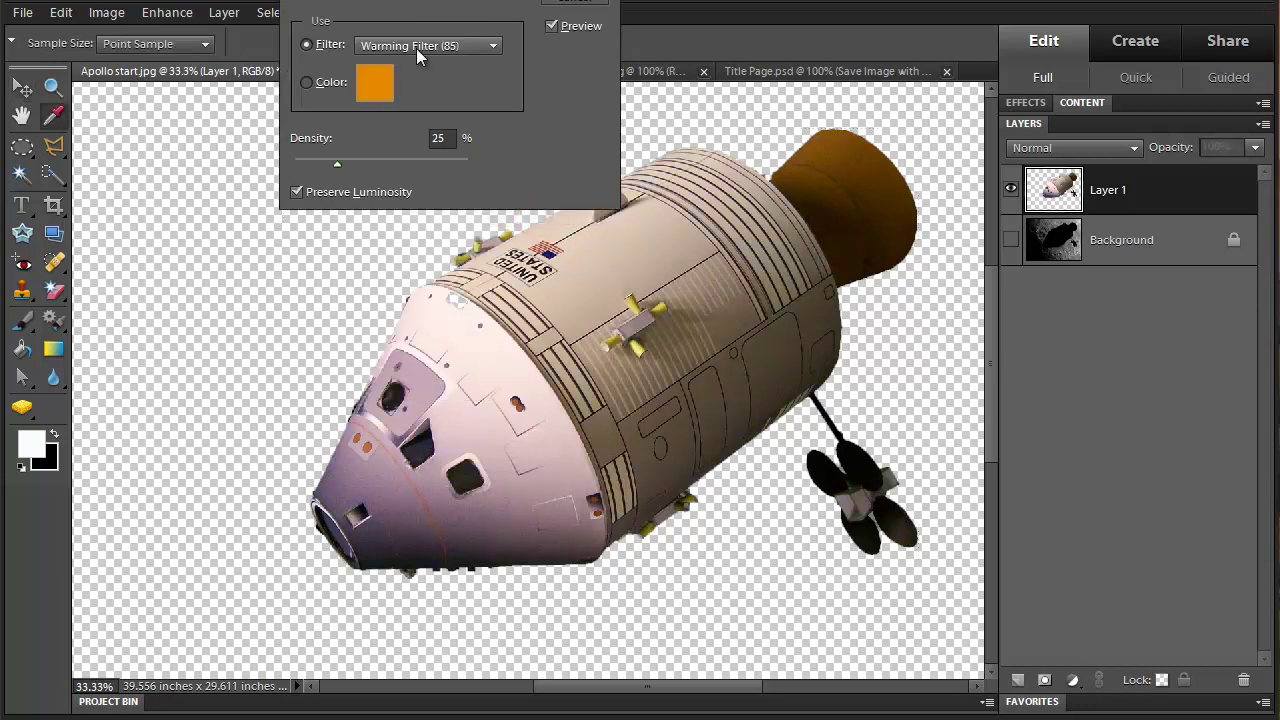
{"action": "left_click", "coordinate": [494, 50]}
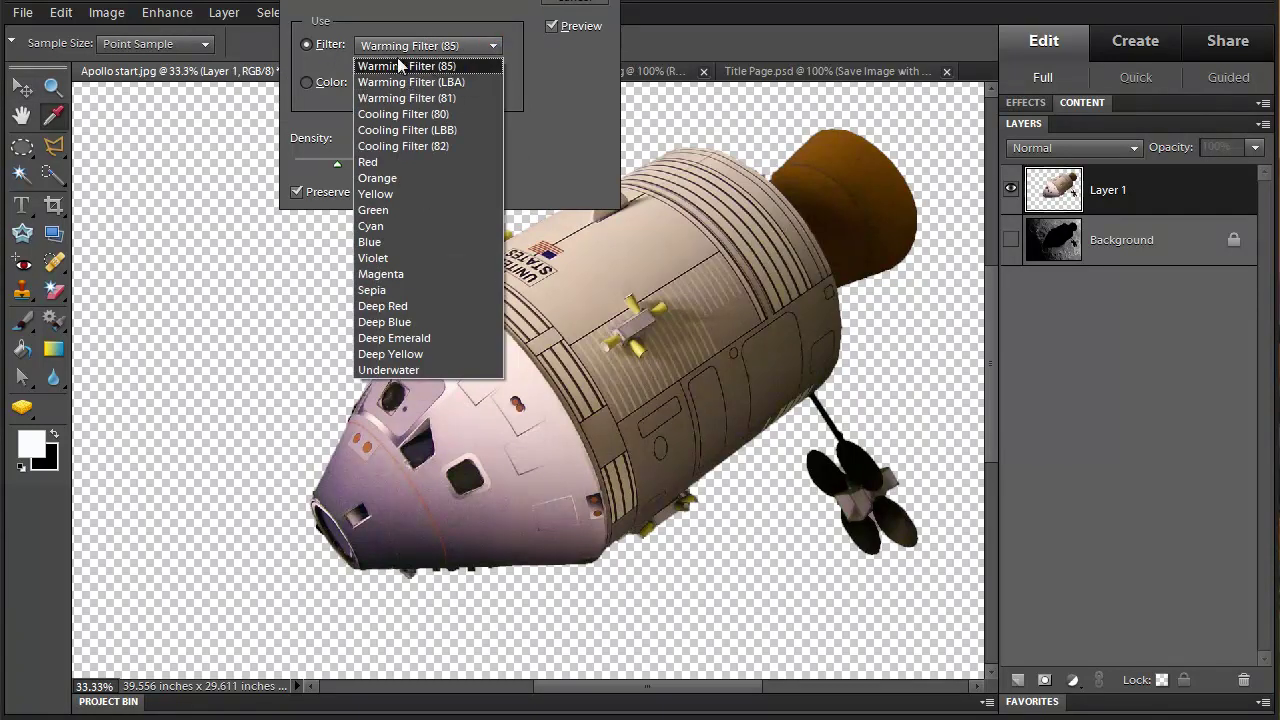
{"action": "left_click", "coordinate": [399, 67]}
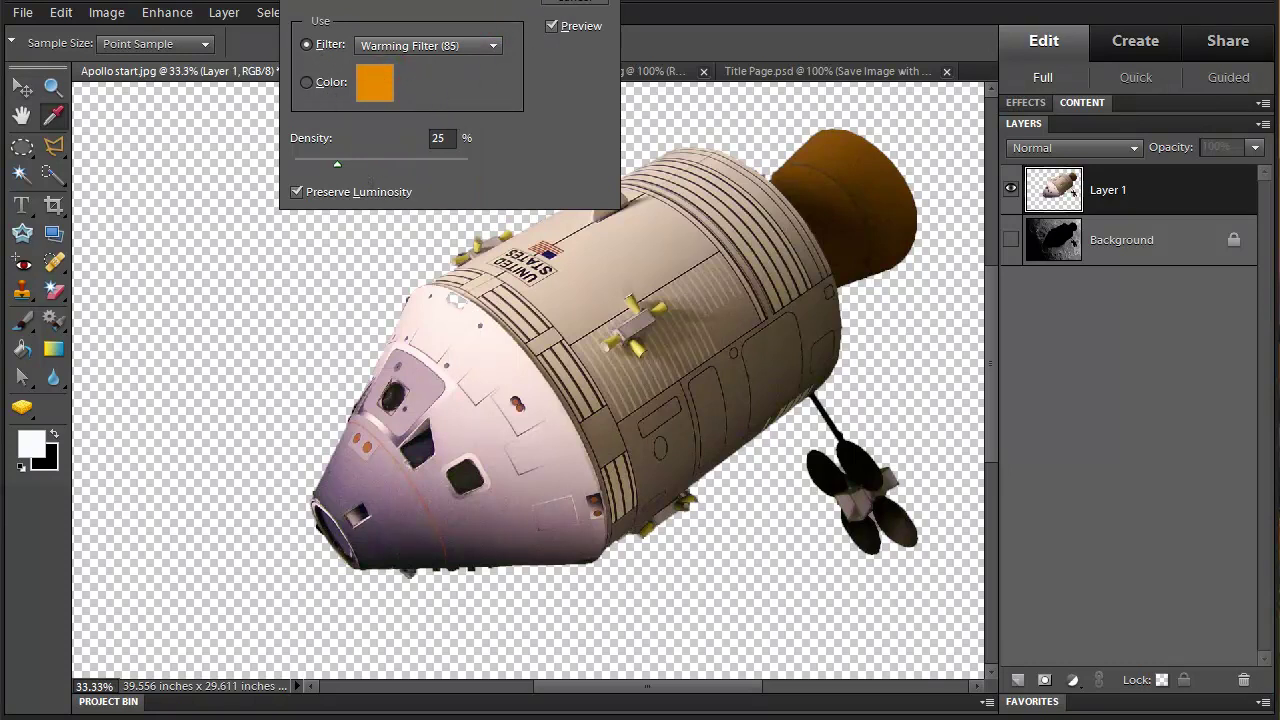
{"action": "key", "text": "Return"}
{"action": "key", "text": "v"}
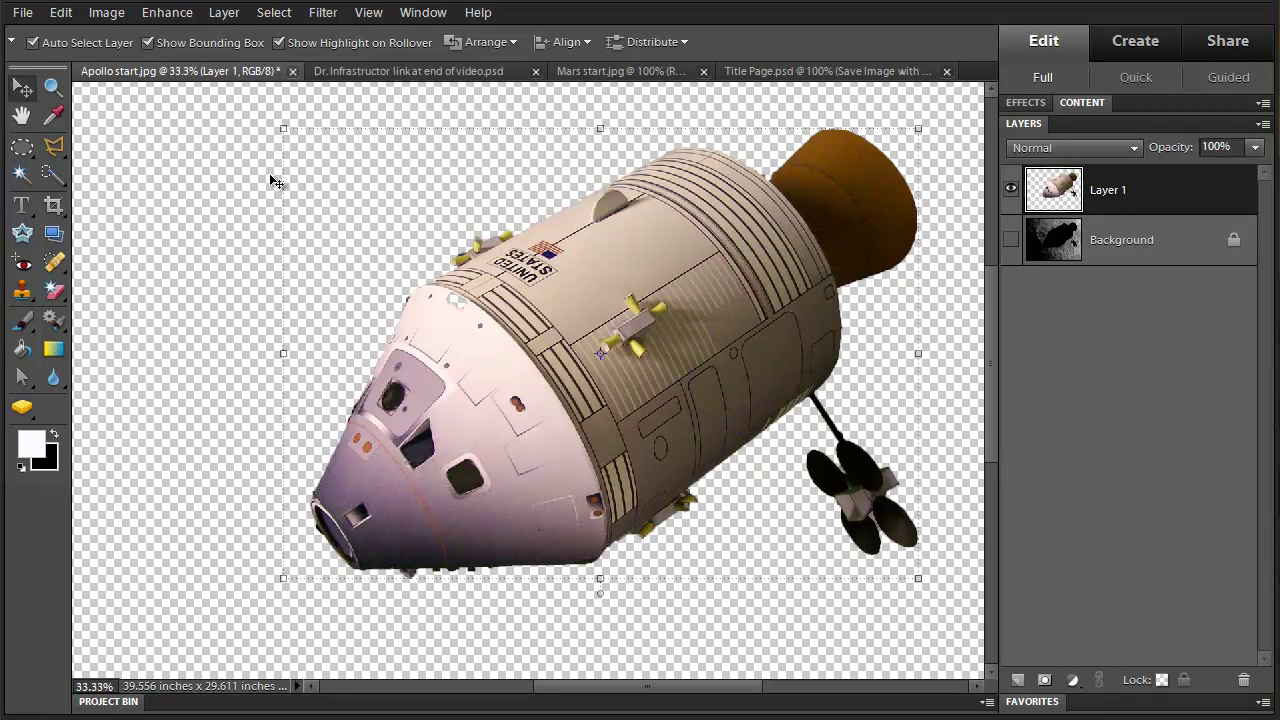
Step: Save the capsule as PNG 'Apollo start selected.png' in the Transfer folder without interlacing
{"action": "left_click", "coordinate": [22, 13]}
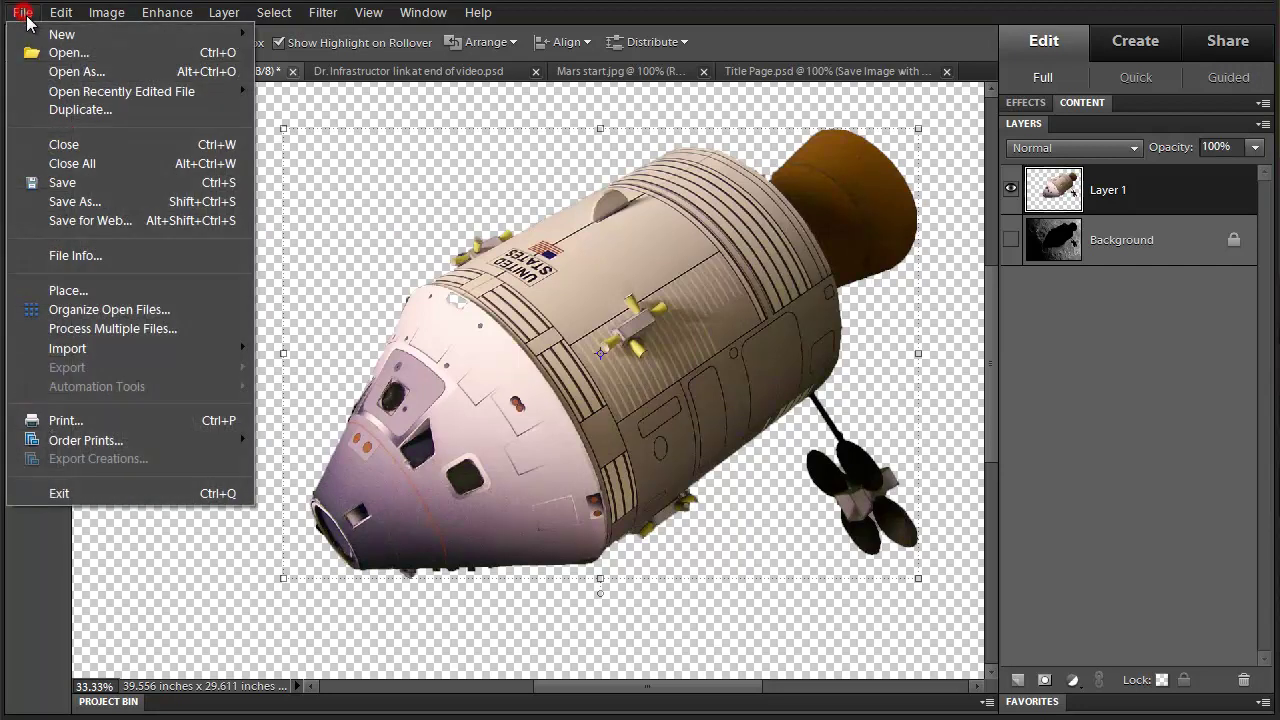
{"action": "left_click", "coordinate": [82, 202]}
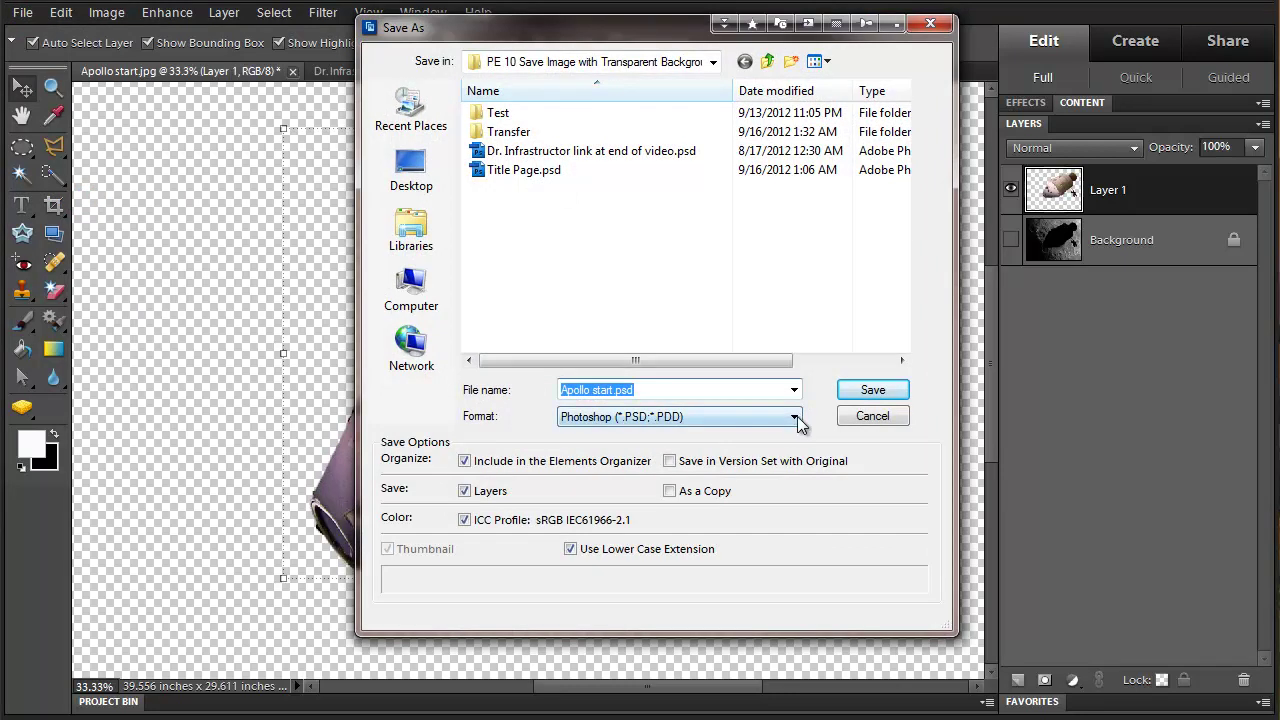
{"action": "left_click", "coordinate": [794, 417]}
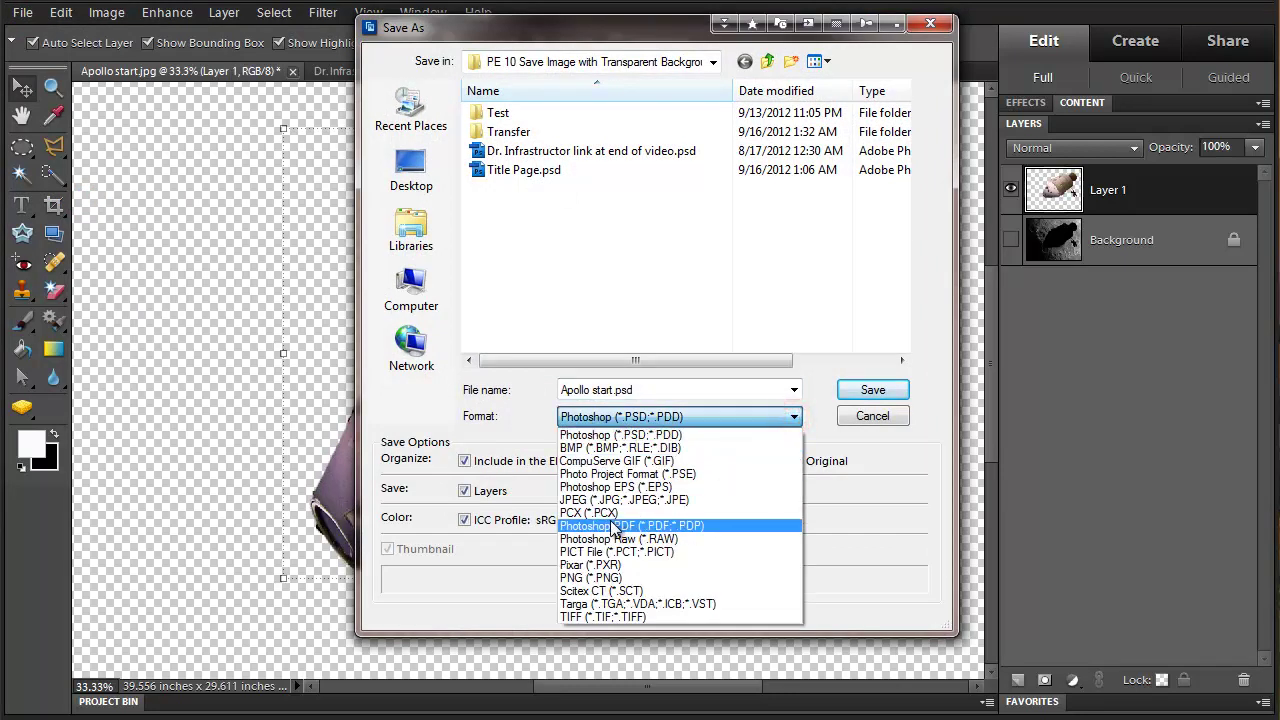
{"action": "left_click", "coordinate": [598, 579]}
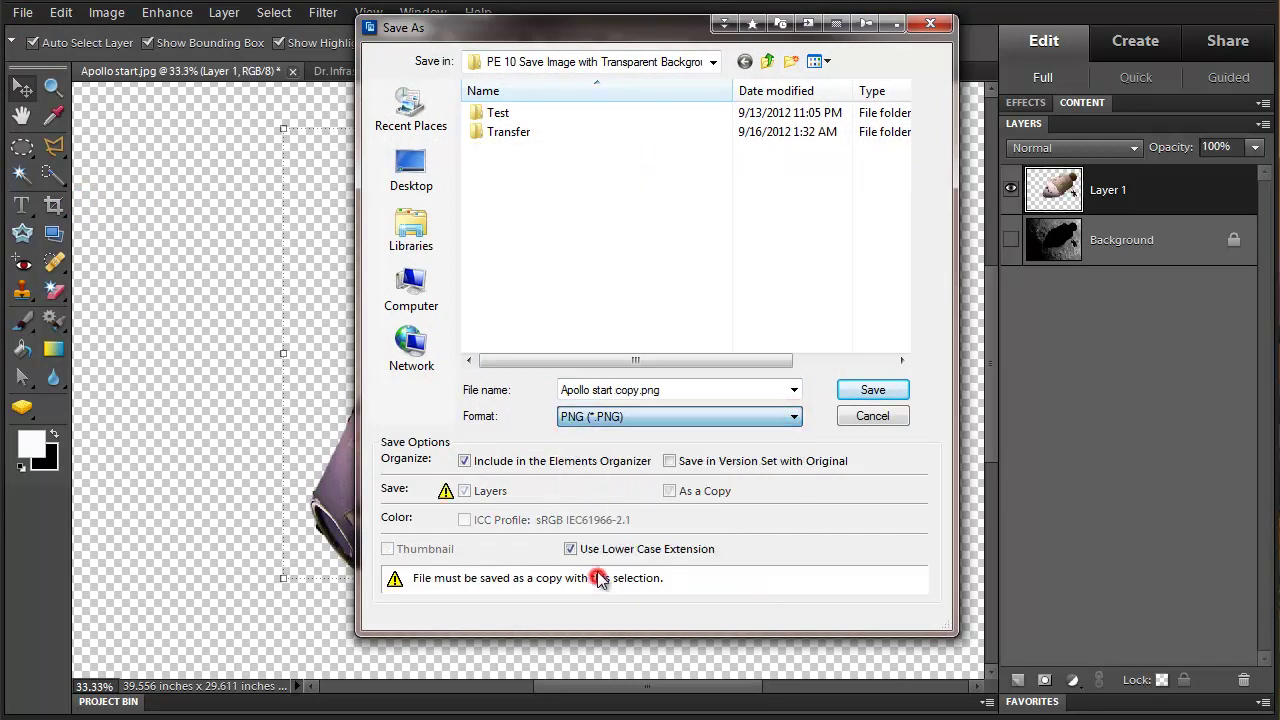
{"action": "double_click", "coordinate": [508, 136]}
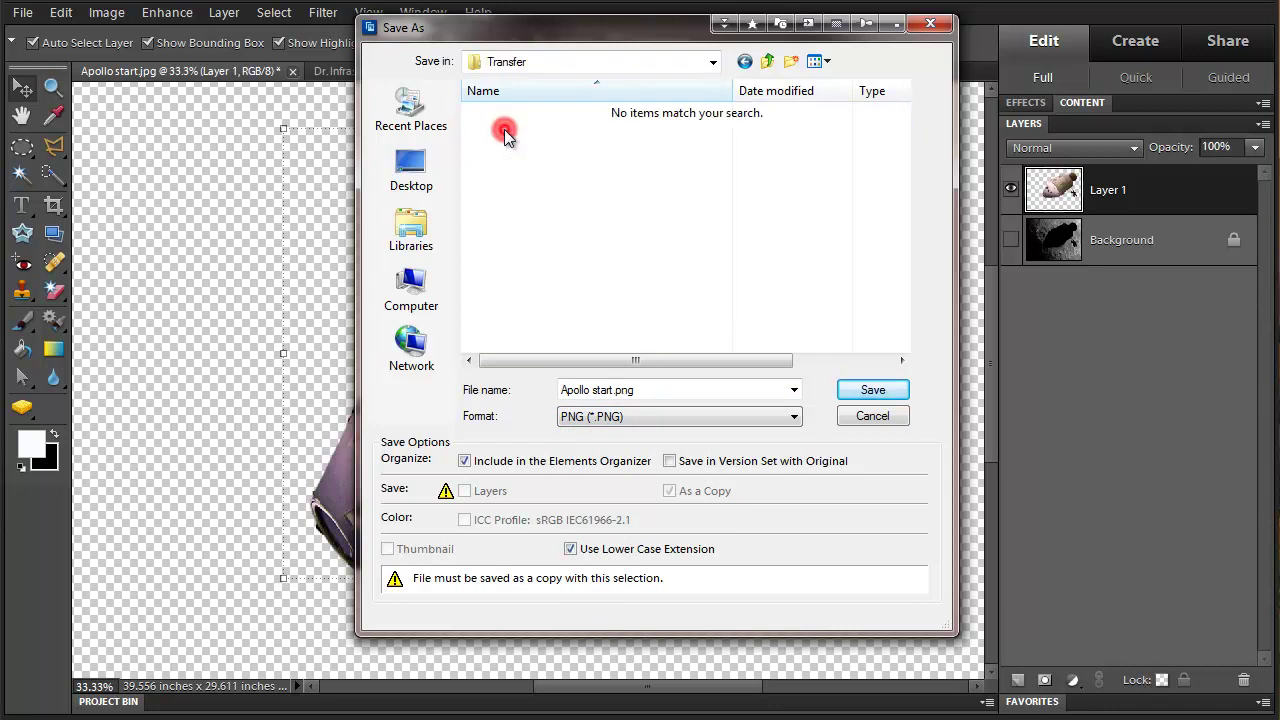
{"action": "left_click", "coordinate": [612, 390]}
{"action": "type", "text": "selected"}
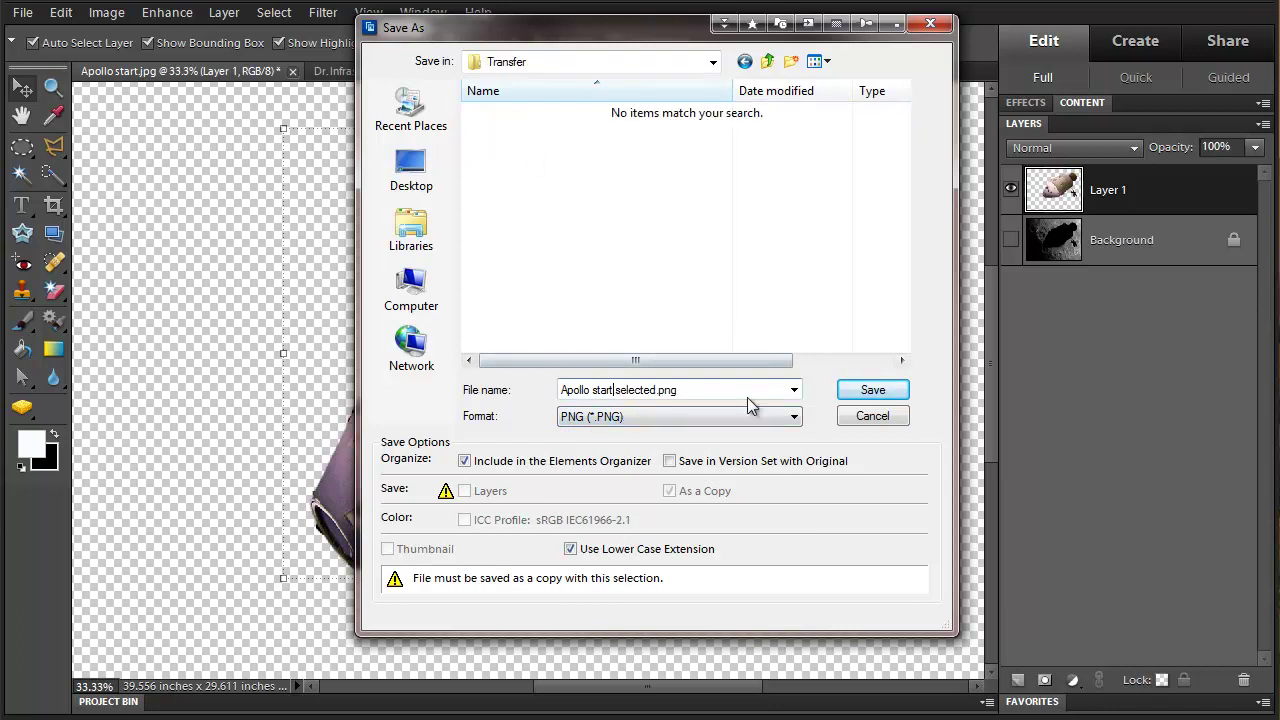
{"action": "left_click", "coordinate": [873, 391]}
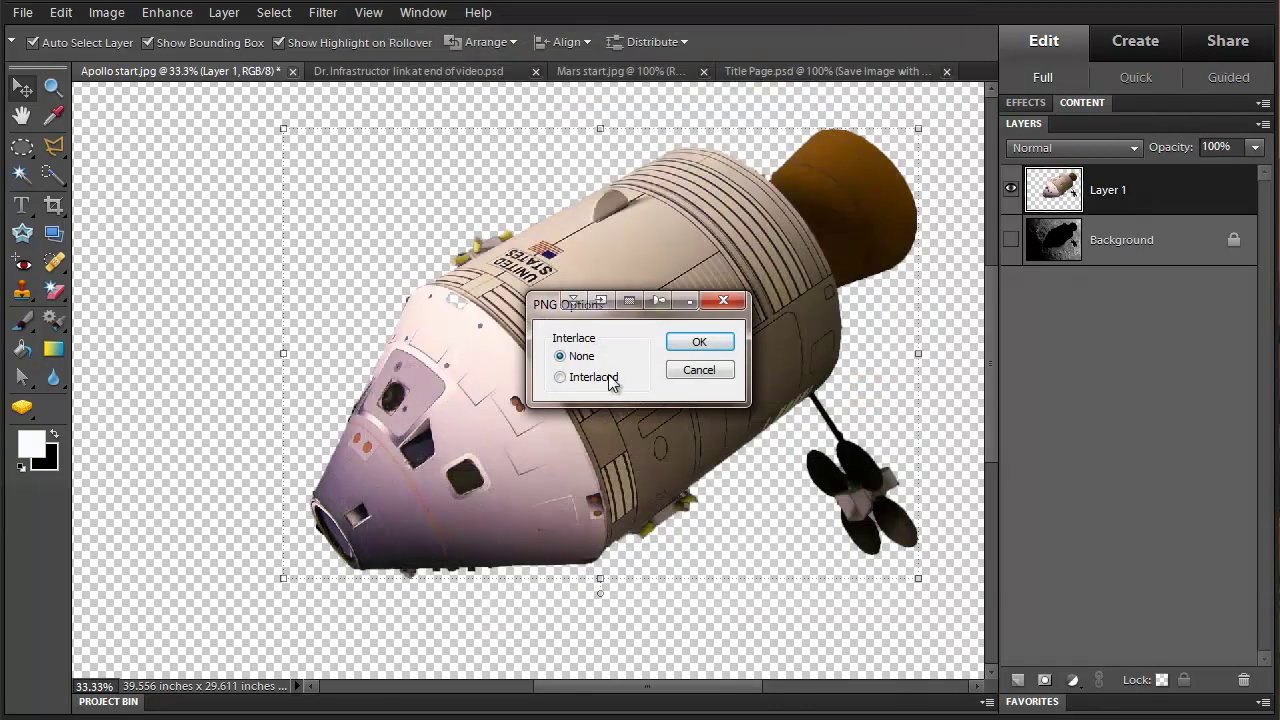
{"action": "left_click", "coordinate": [688, 342]}
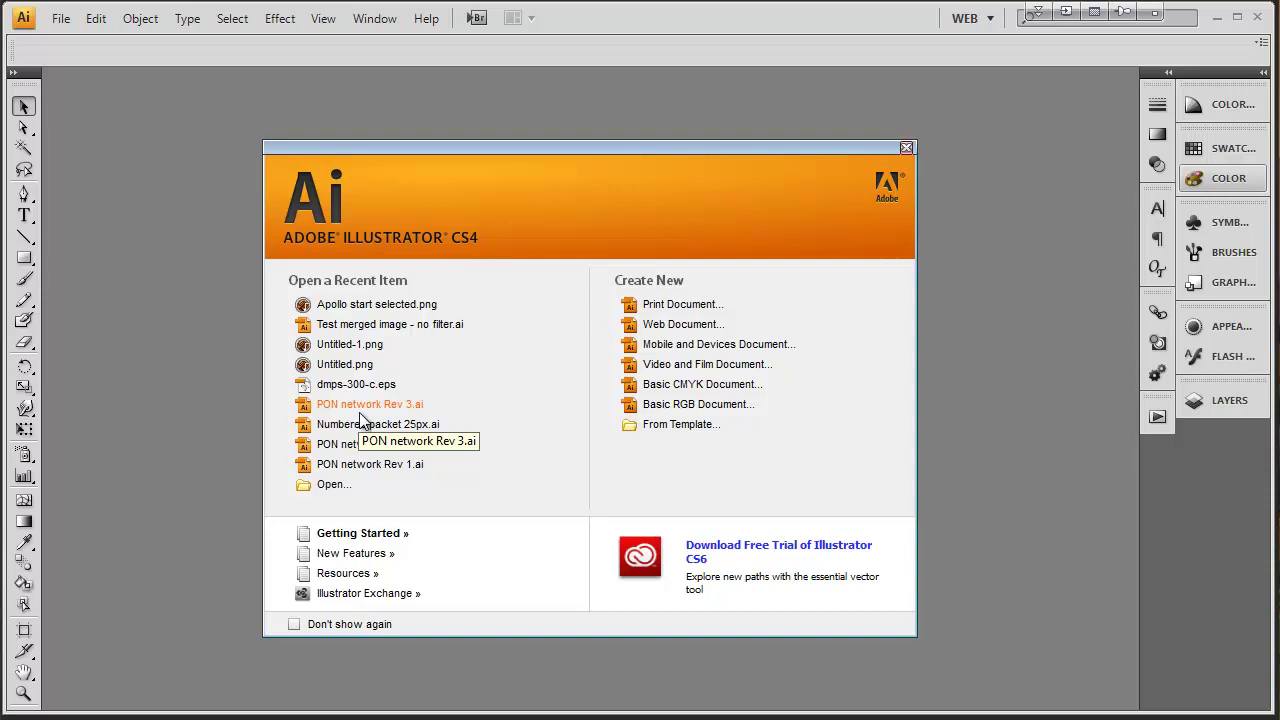
Step: Create a new 1280 × 720 px web document from the Illustrator welcome screen
{"action": "left_click", "coordinate": [659, 330]}
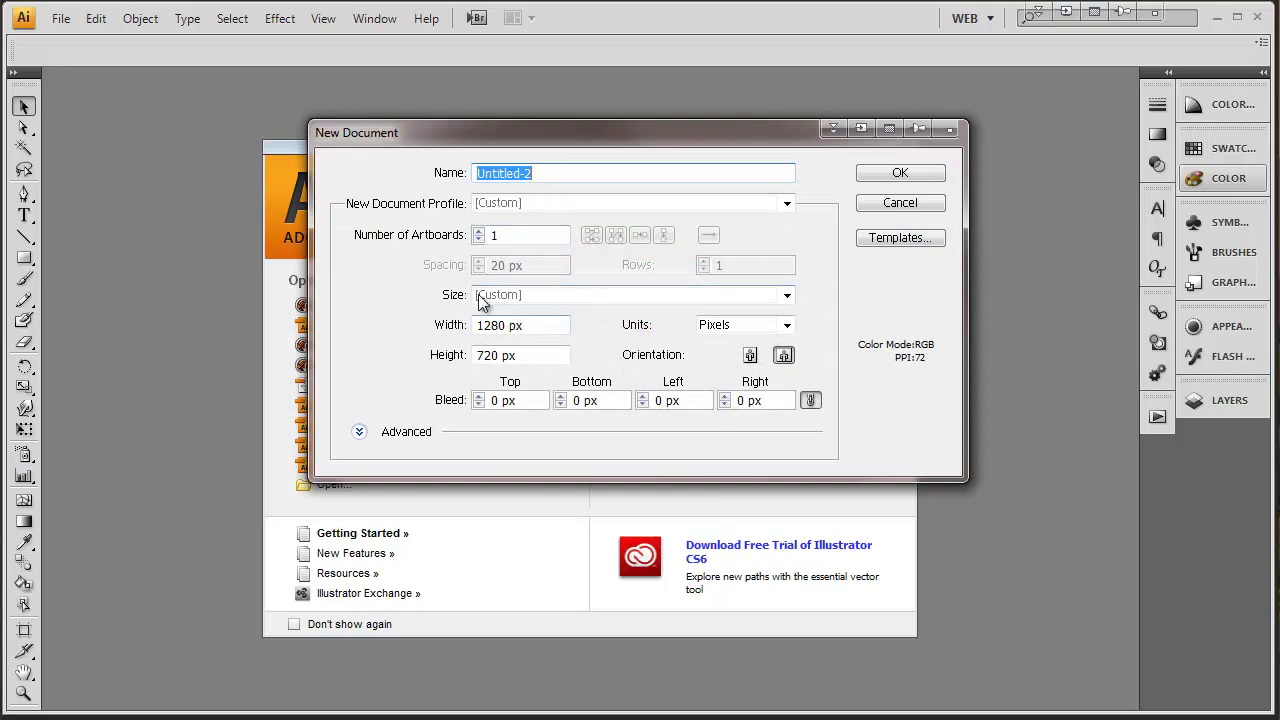
{"action": "left_click", "coordinate": [898, 176]}
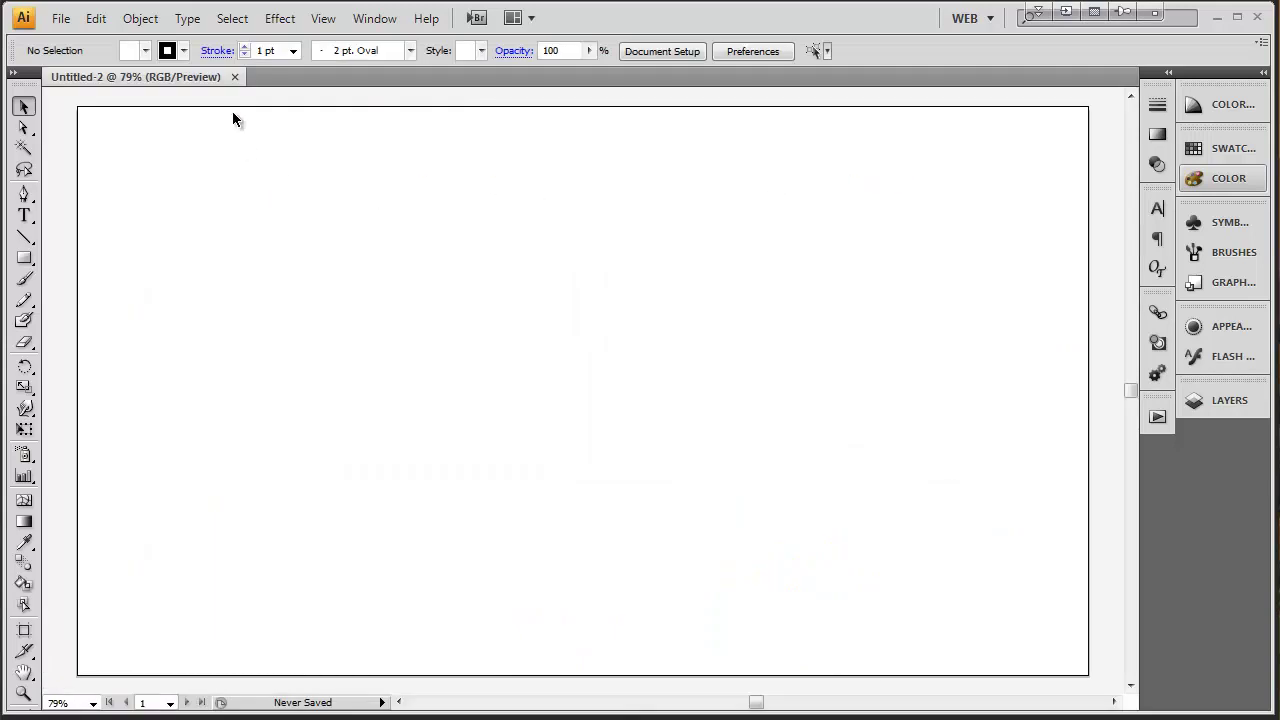
Step: Open the saved 'Apollo start selected.png' file in Illustrator
{"action": "left_click", "coordinate": [61, 18]}
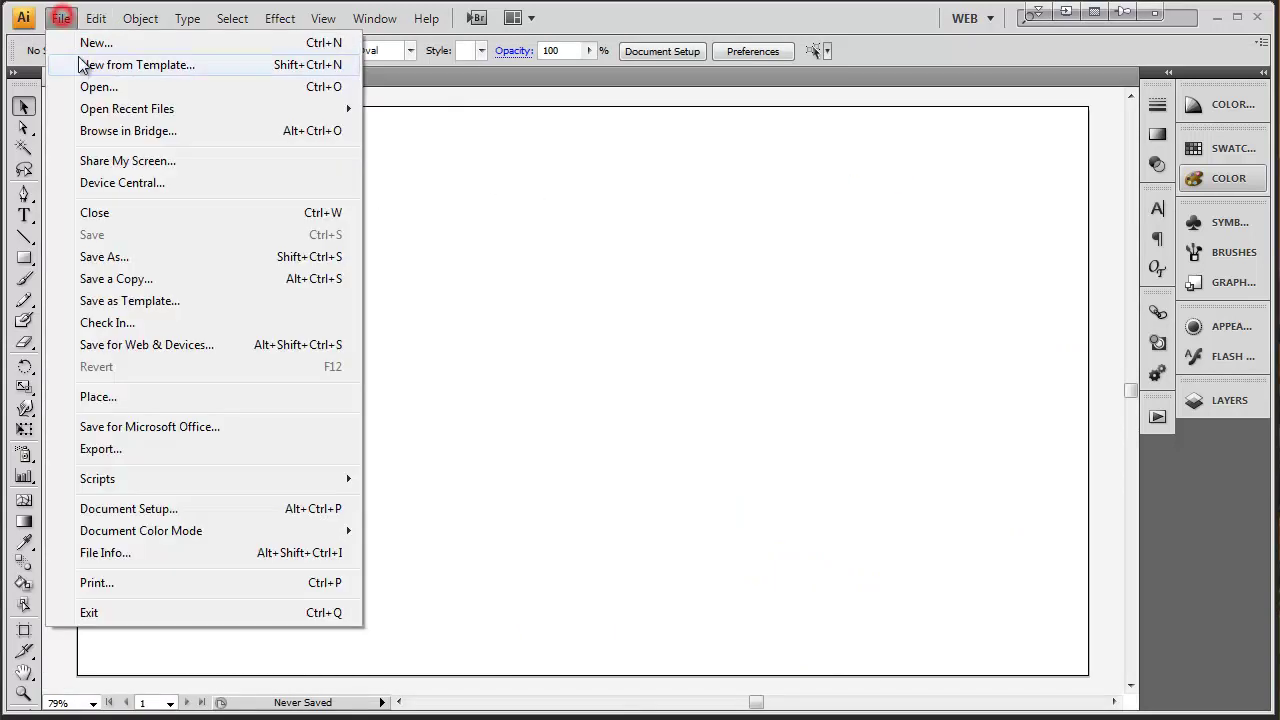
{"action": "left_click", "coordinate": [112, 85]}
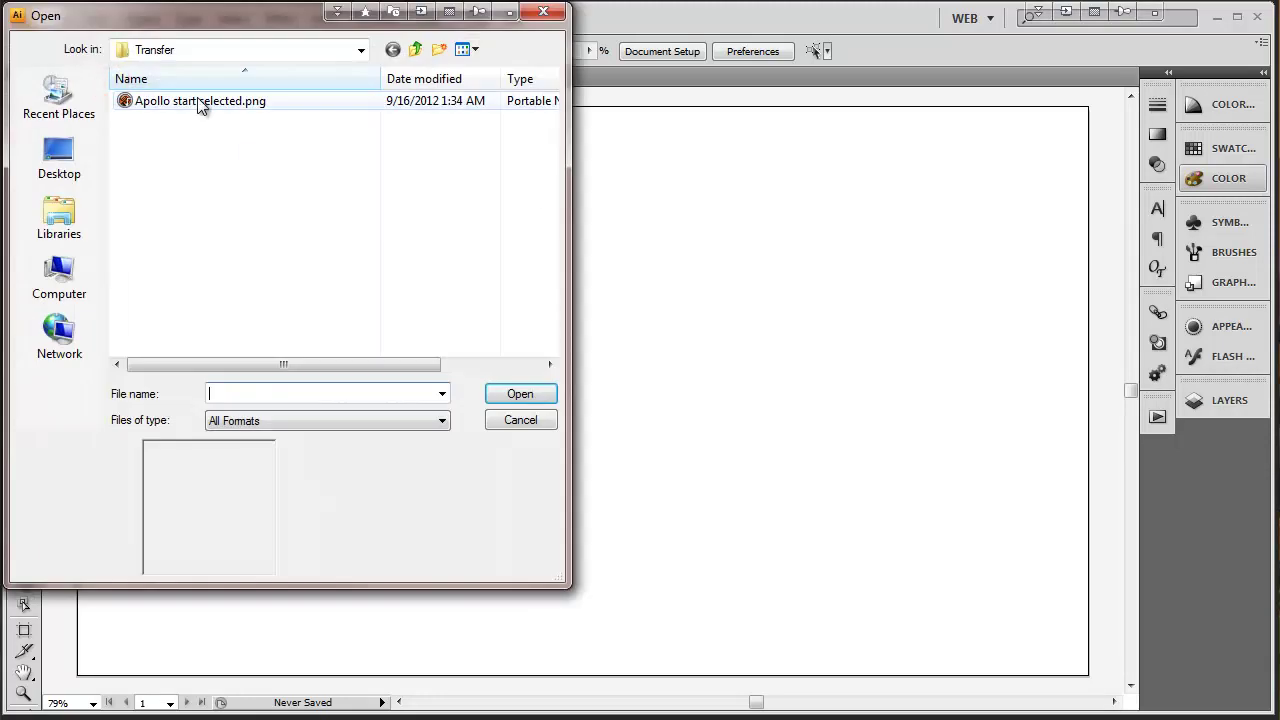
{"action": "left_click", "coordinate": [200, 102]}
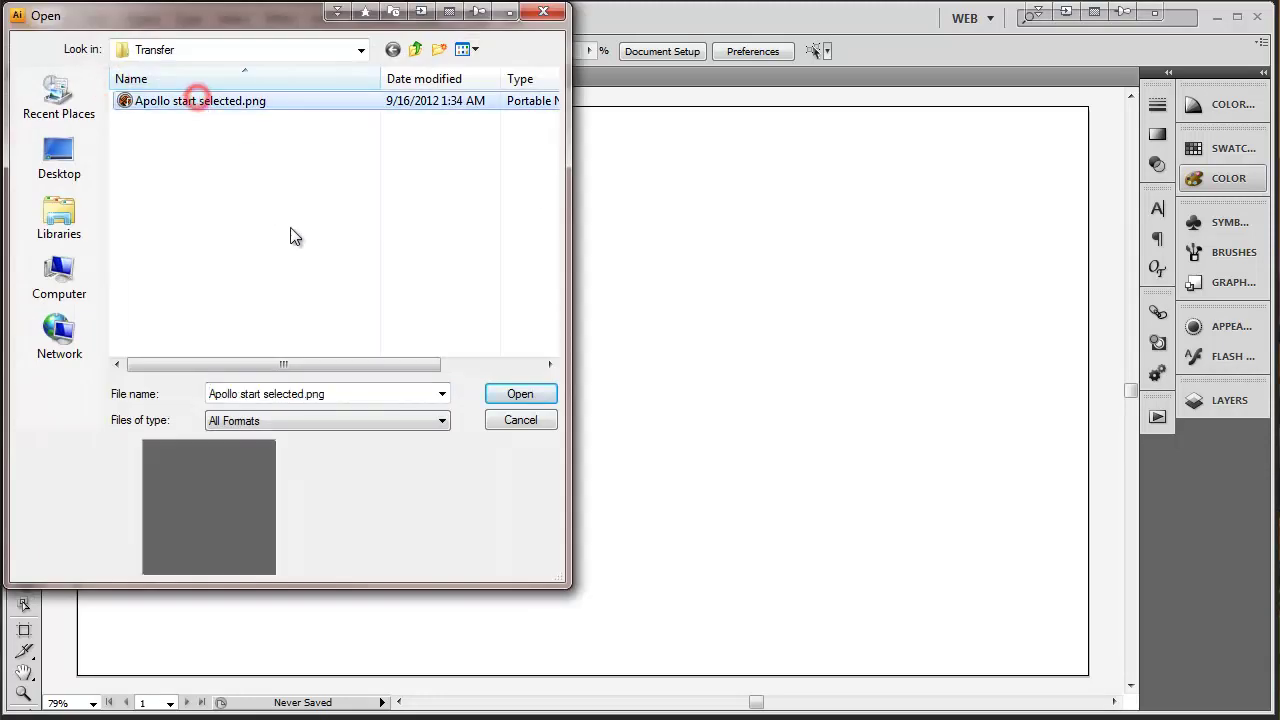
{"action": "left_click", "coordinate": [516, 395]}
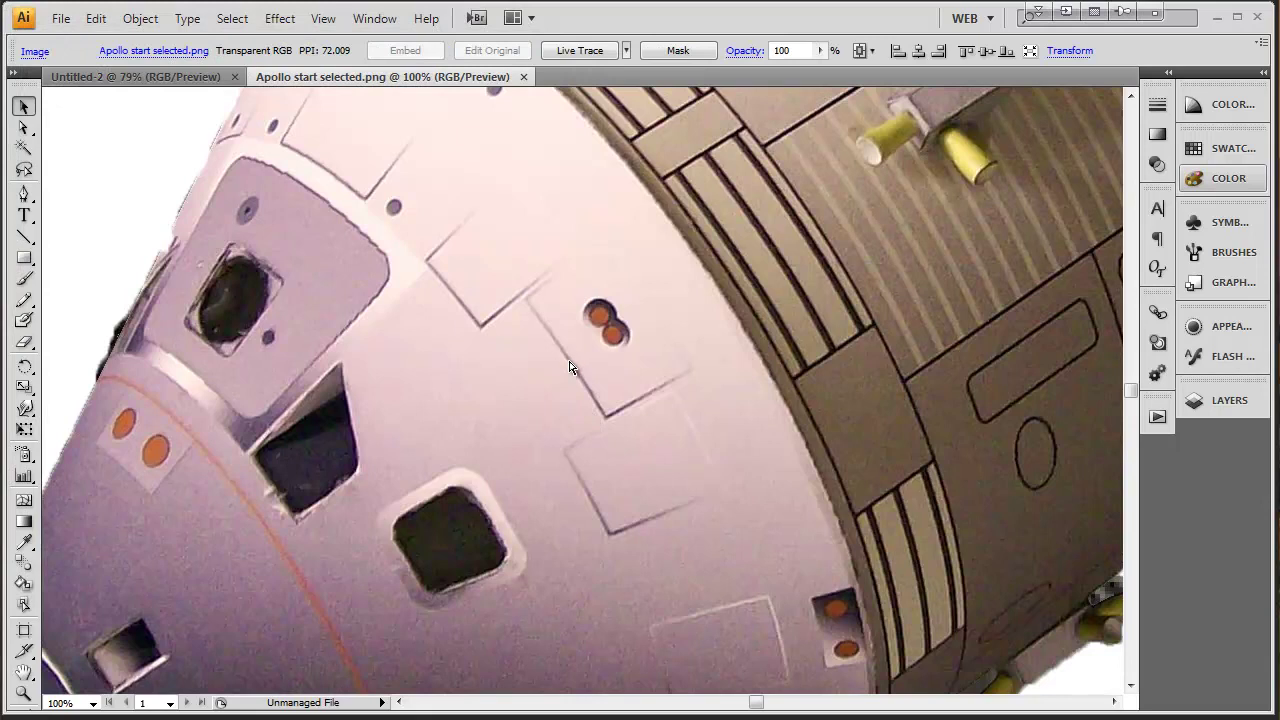
Step: Scale the capsule image uniformly to 30%, deselect it and fit the artboard in the window
{"action": "key", "text": "ctrl+minus"}
{"action": "key", "text": "ctrl+minus"}
{"action": "key", "text": "ctrl+minus"}
{"action": "key", "text": "ctrl+minus"}
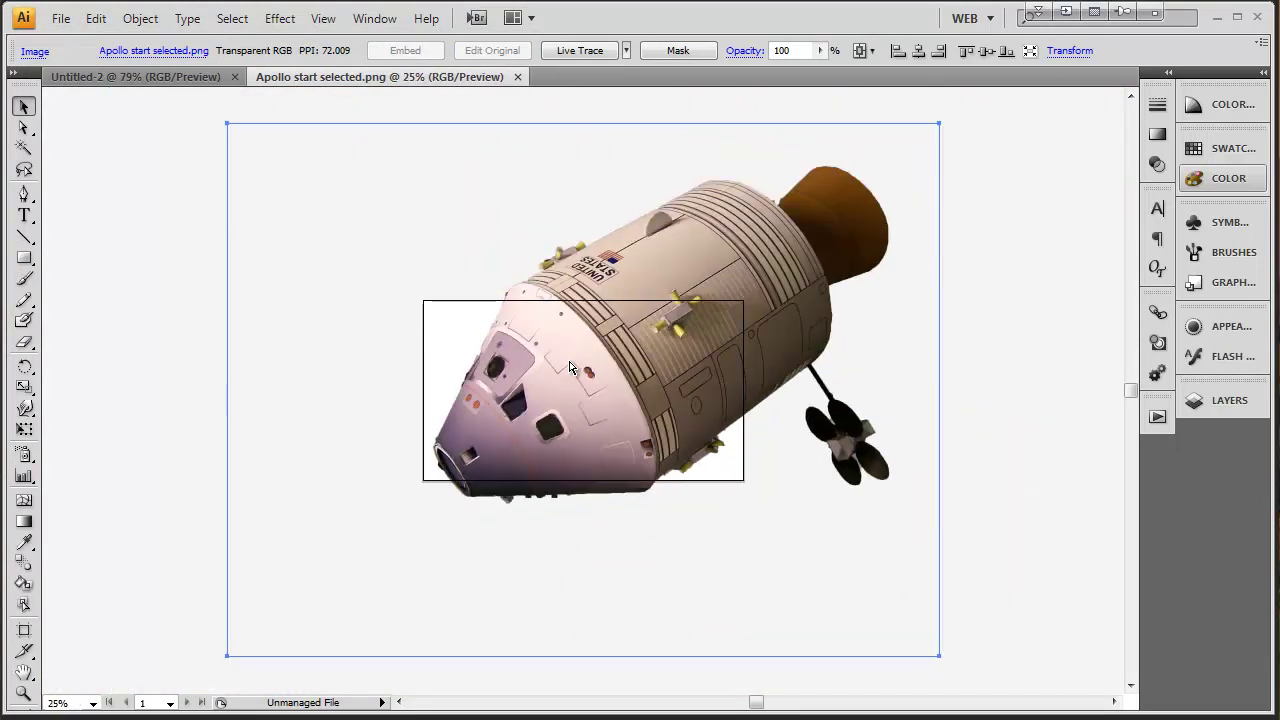
{"action": "right_click", "coordinate": [370, 191]}
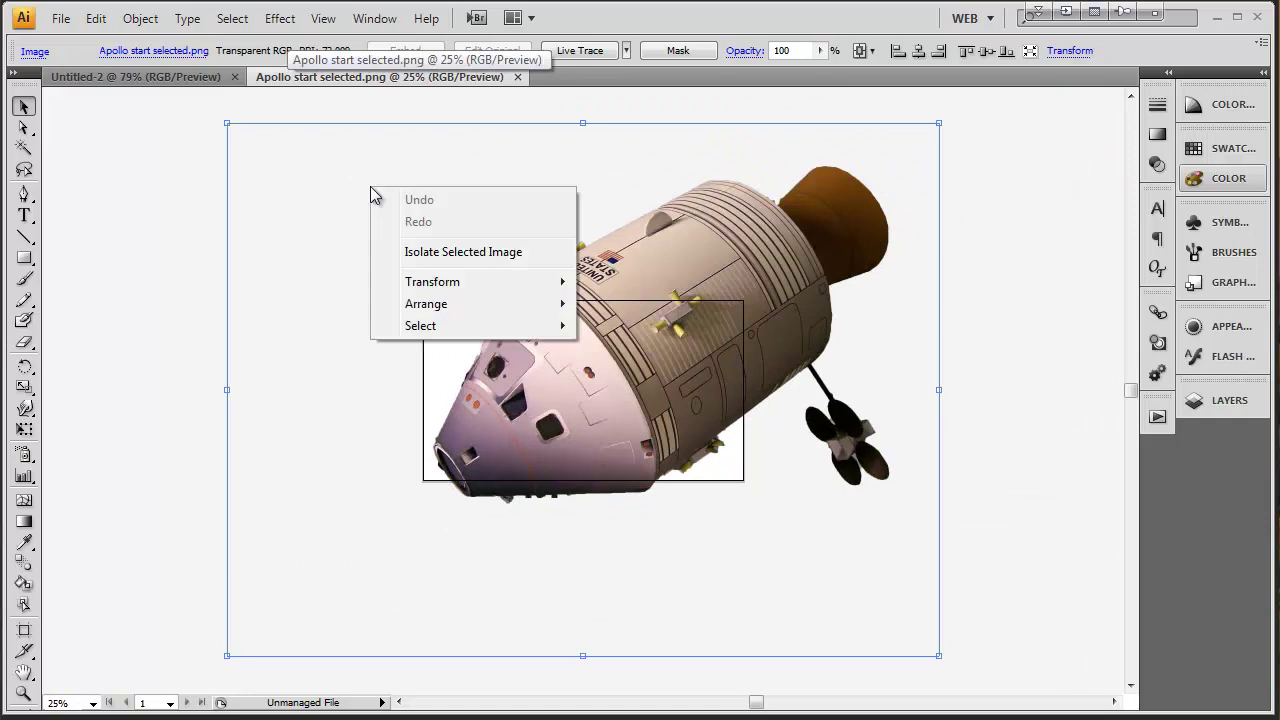
{"action": "mouse_move", "coordinate": [430, 282]}
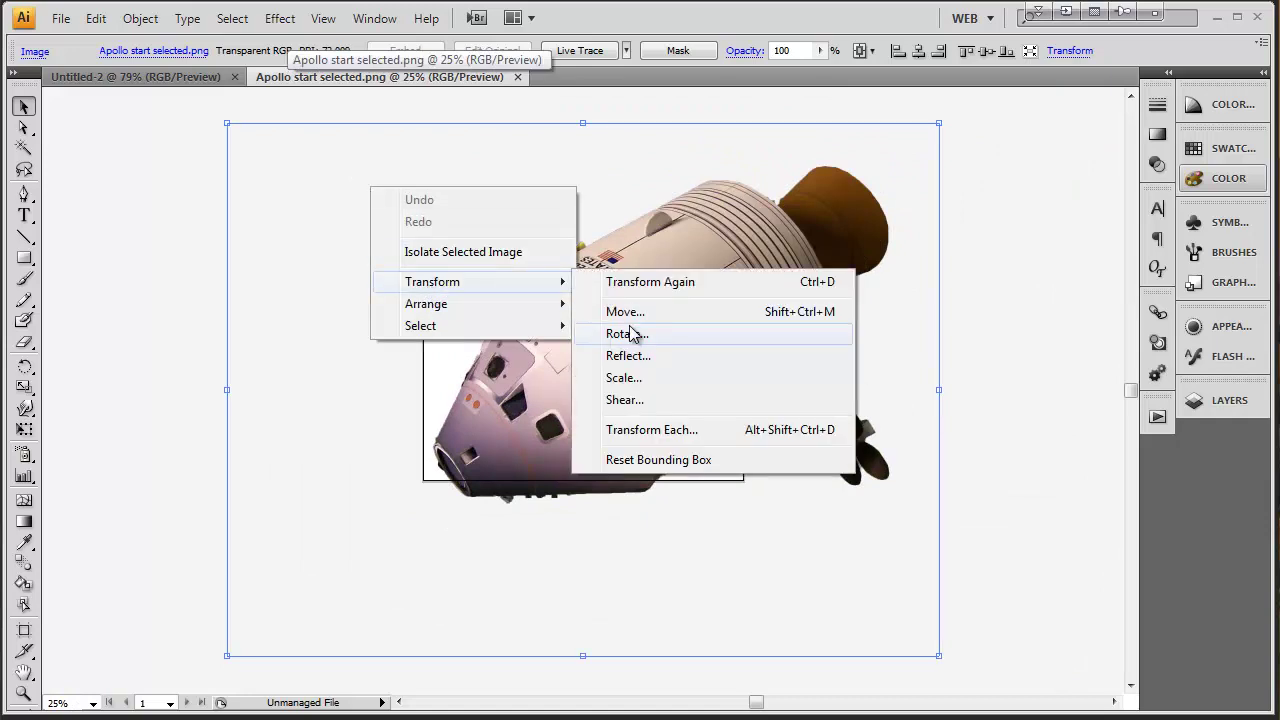
{"action": "left_click", "coordinate": [651, 379]}
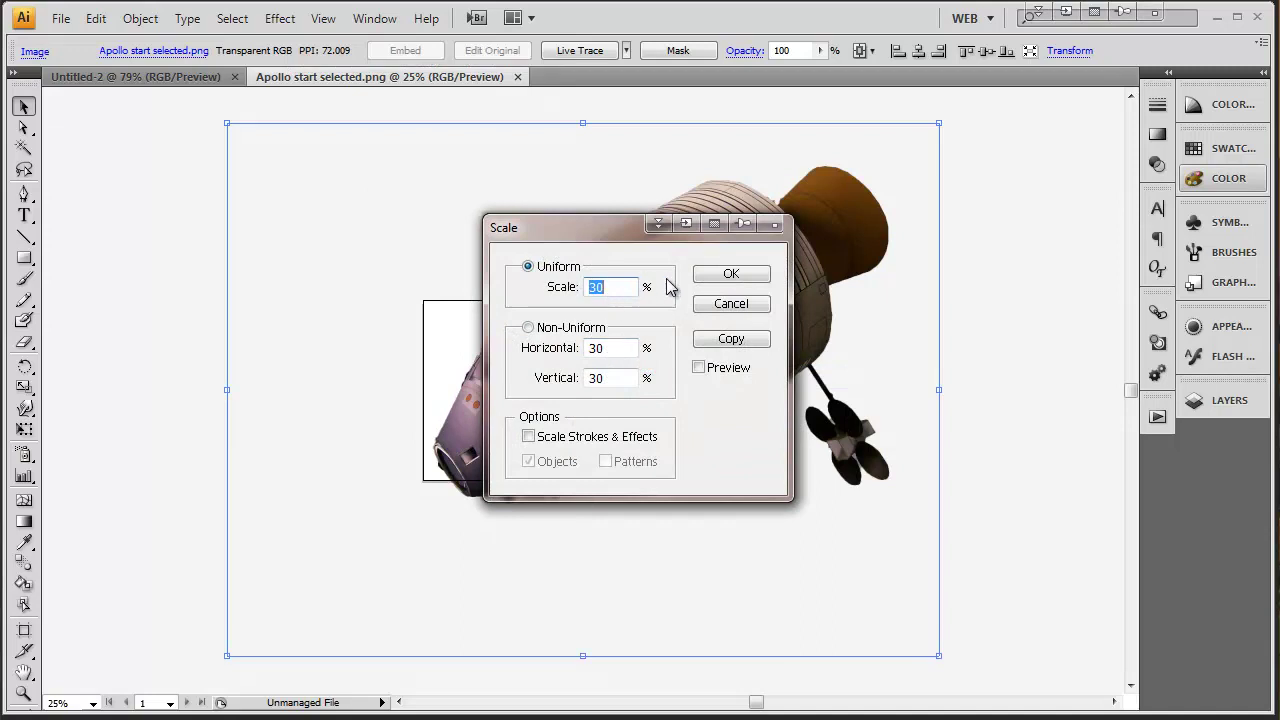
{"action": "left_click", "coordinate": [716, 273]}
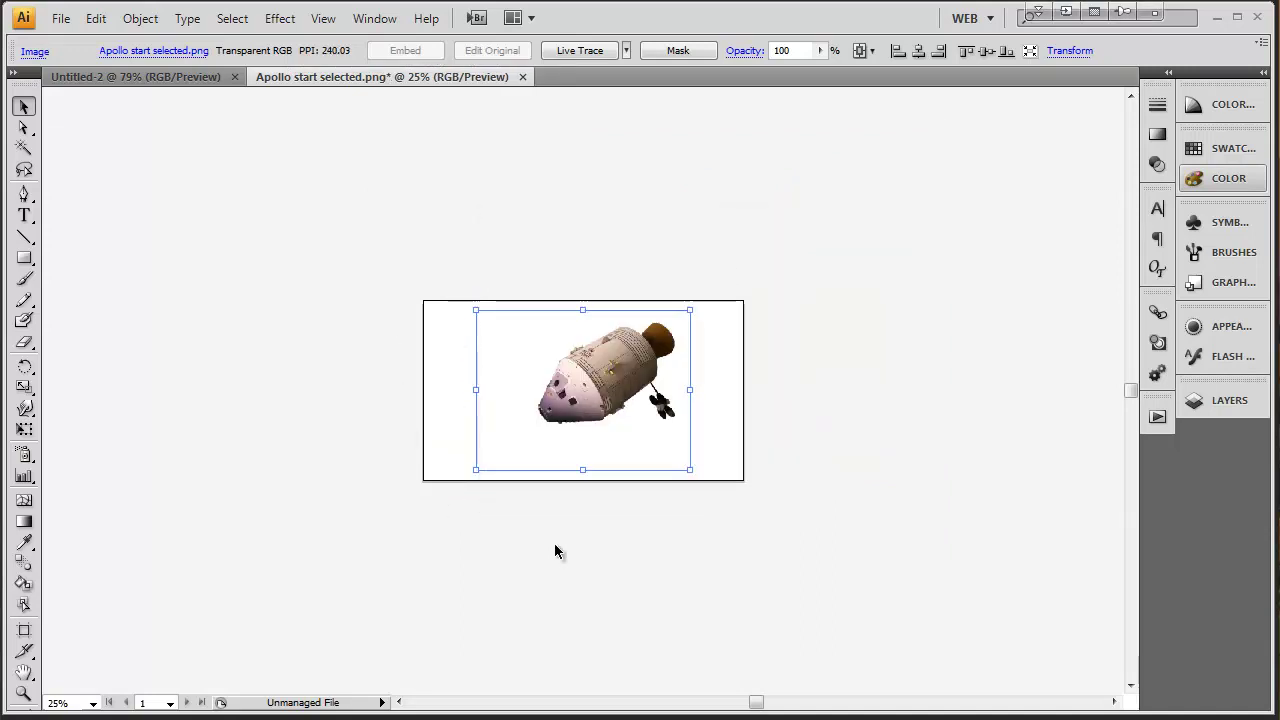
{"action": "left_click", "coordinate": [447, 355]}
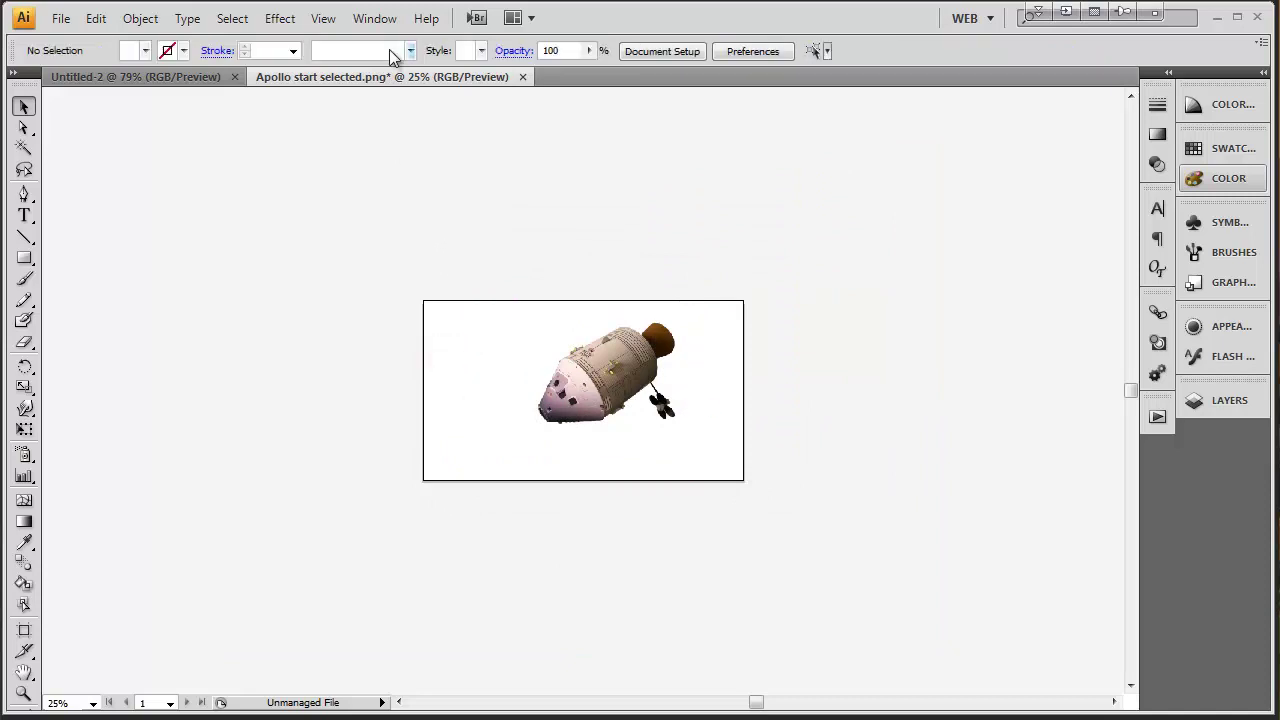
{"action": "left_click", "coordinate": [324, 19]}
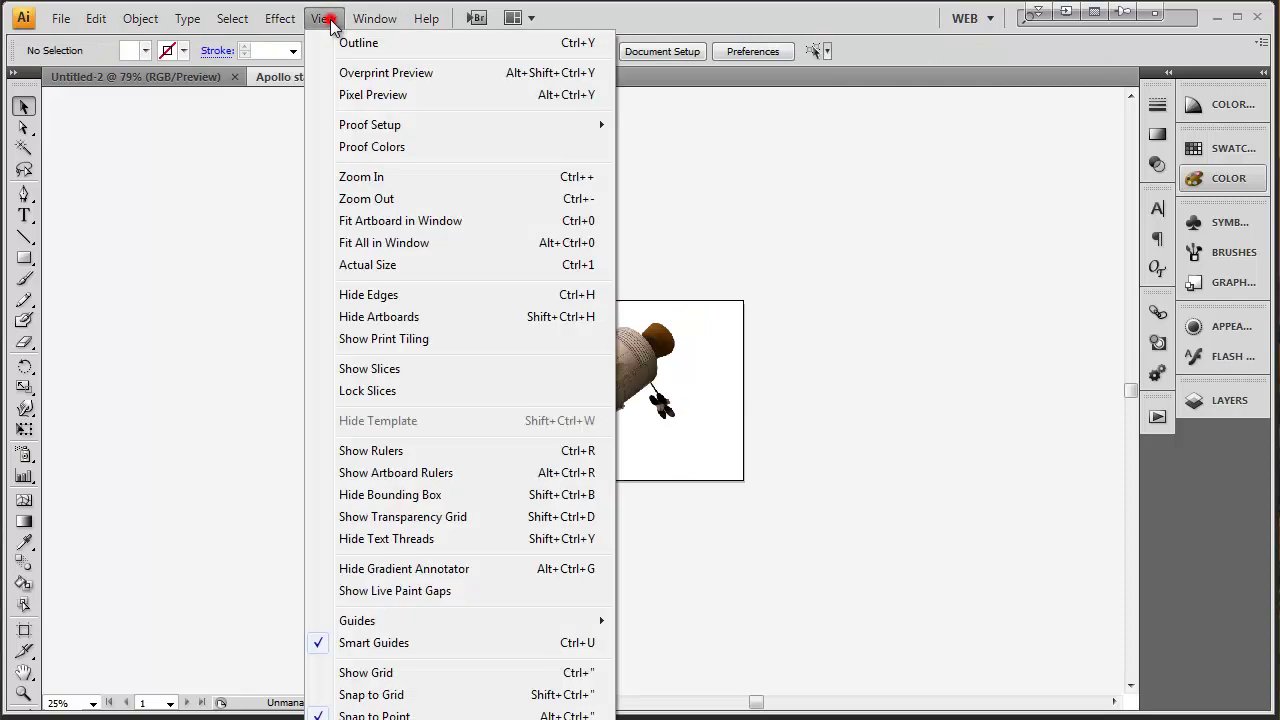
{"action": "left_click", "coordinate": [386, 223]}
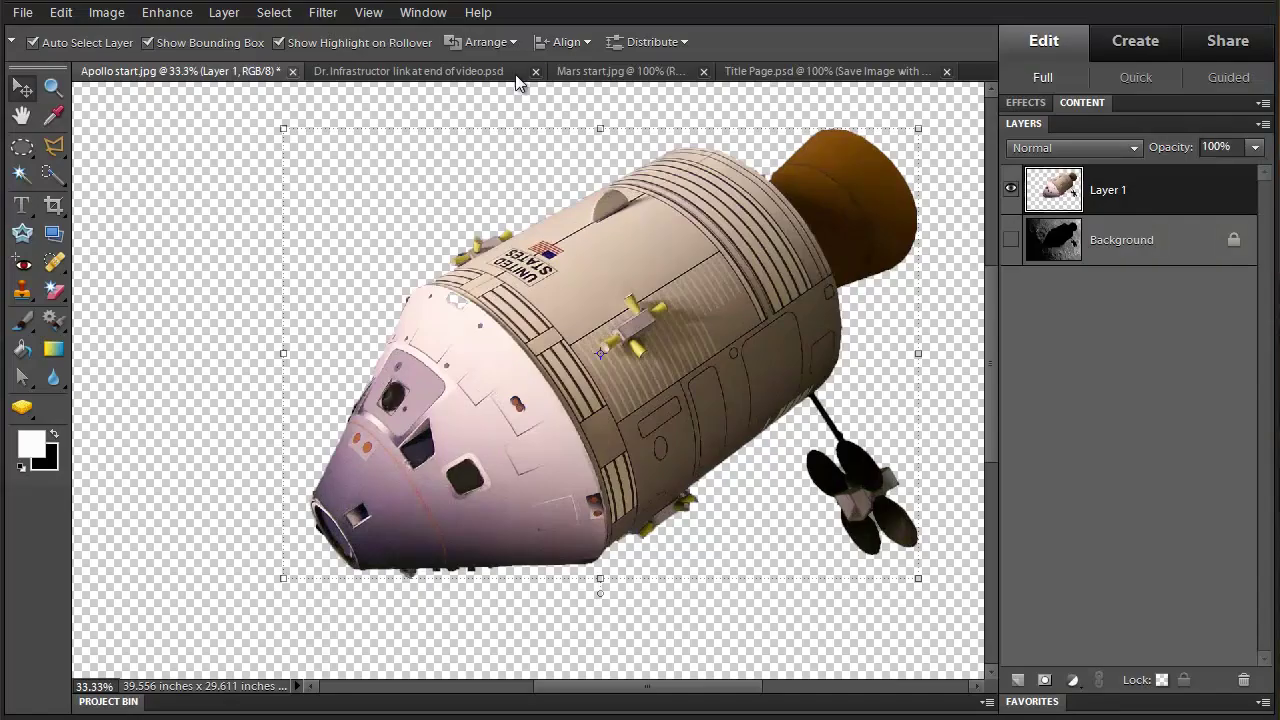
Step: In Mars start.jpg, select the entire image and copy it with Ctrl+J
{"action": "left_click", "coordinate": [598, 73]}
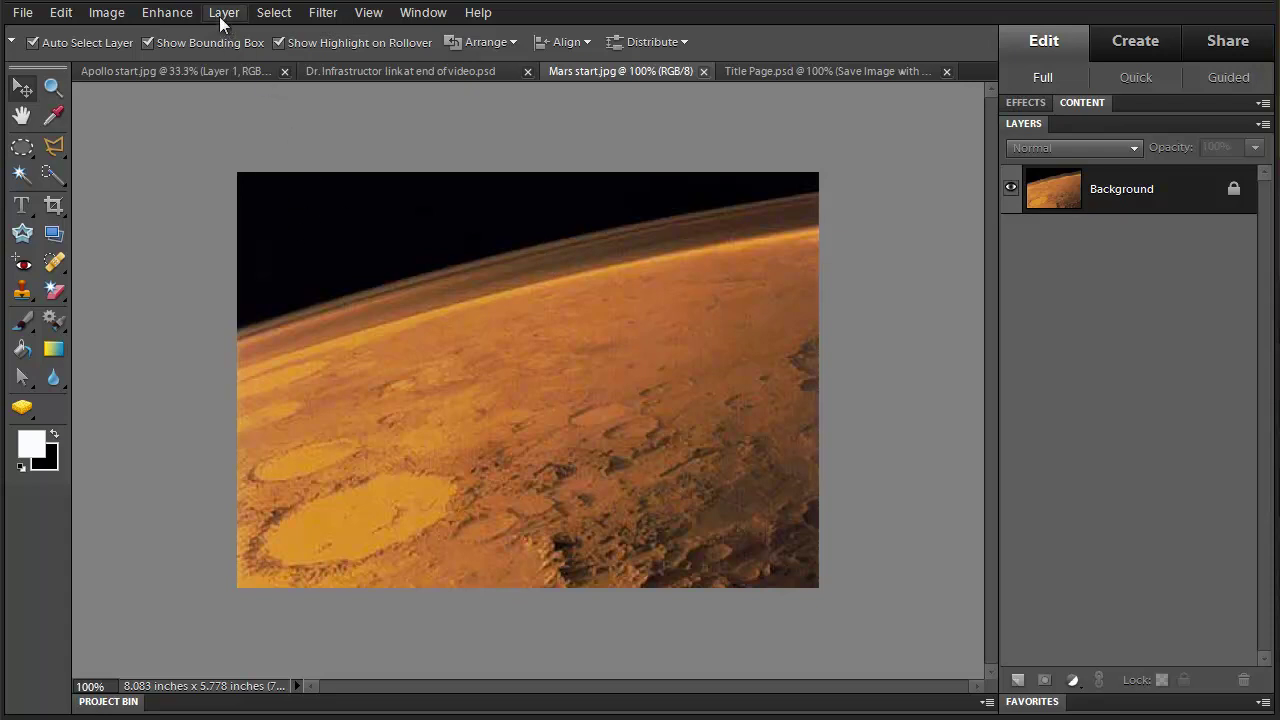
{"action": "left_click", "coordinate": [274, 16]}
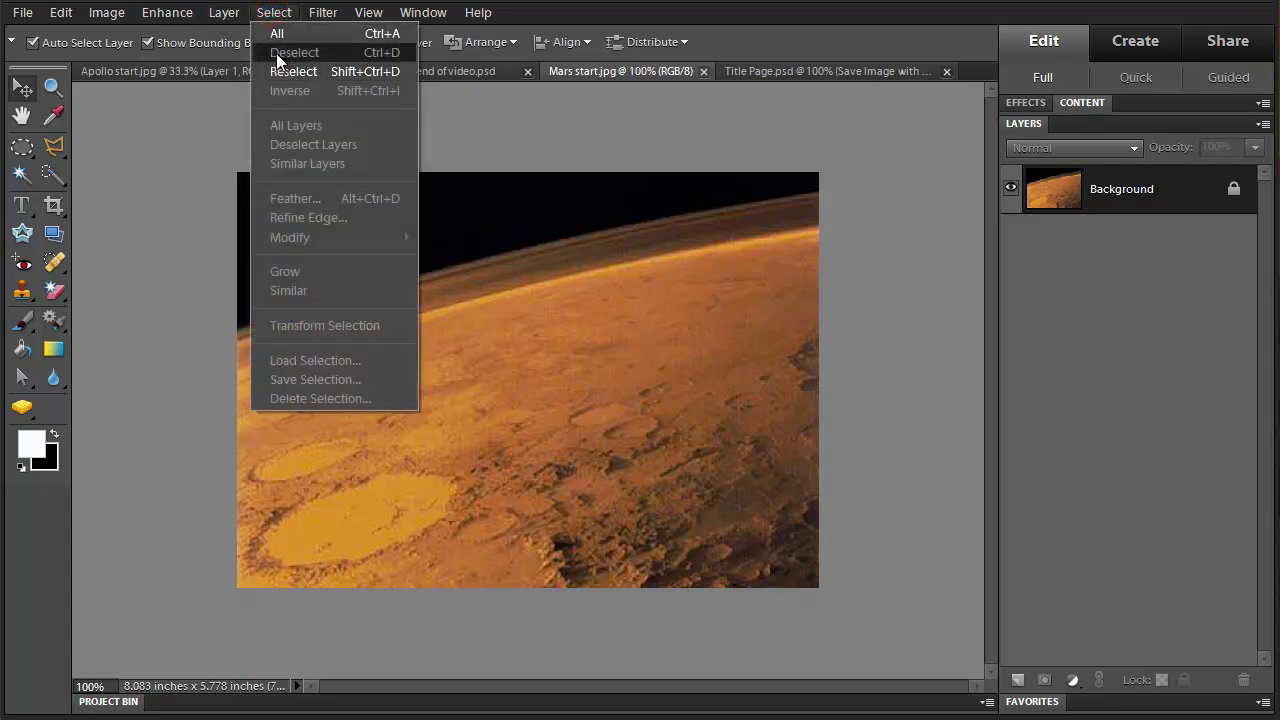
{"action": "left_click", "coordinate": [280, 36]}
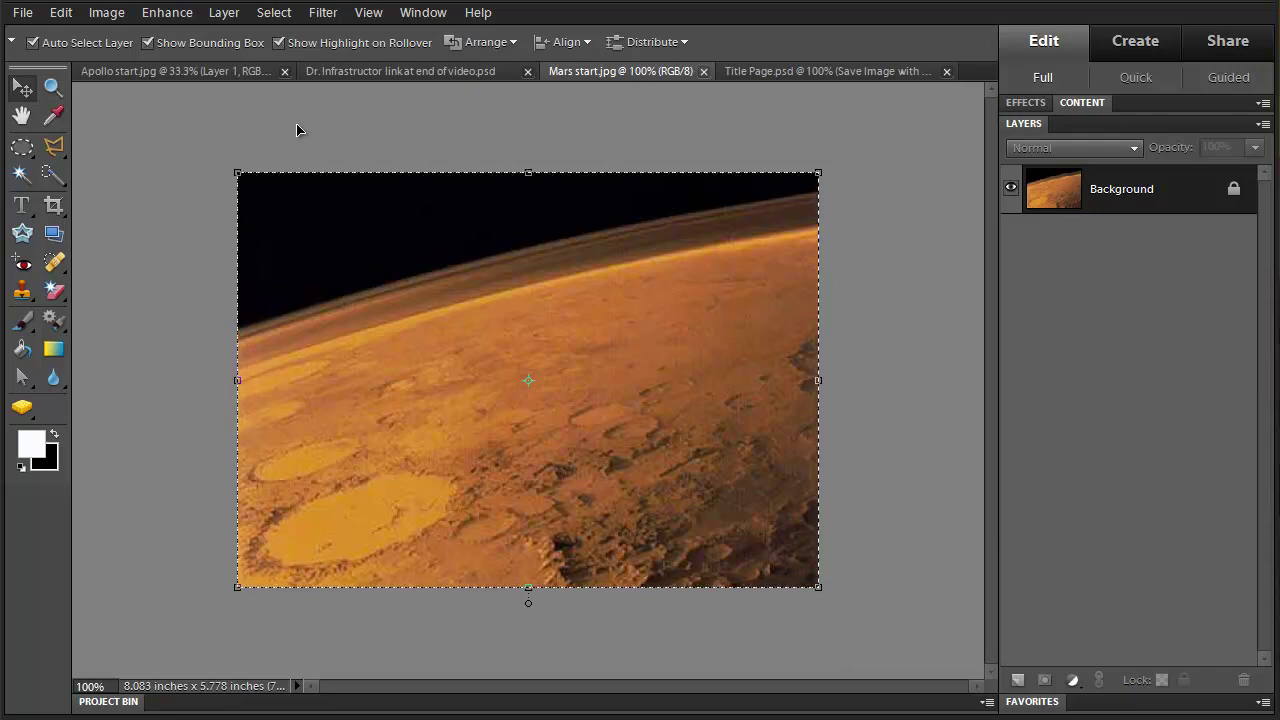
{"action": "key", "text": "ctrl+j"}
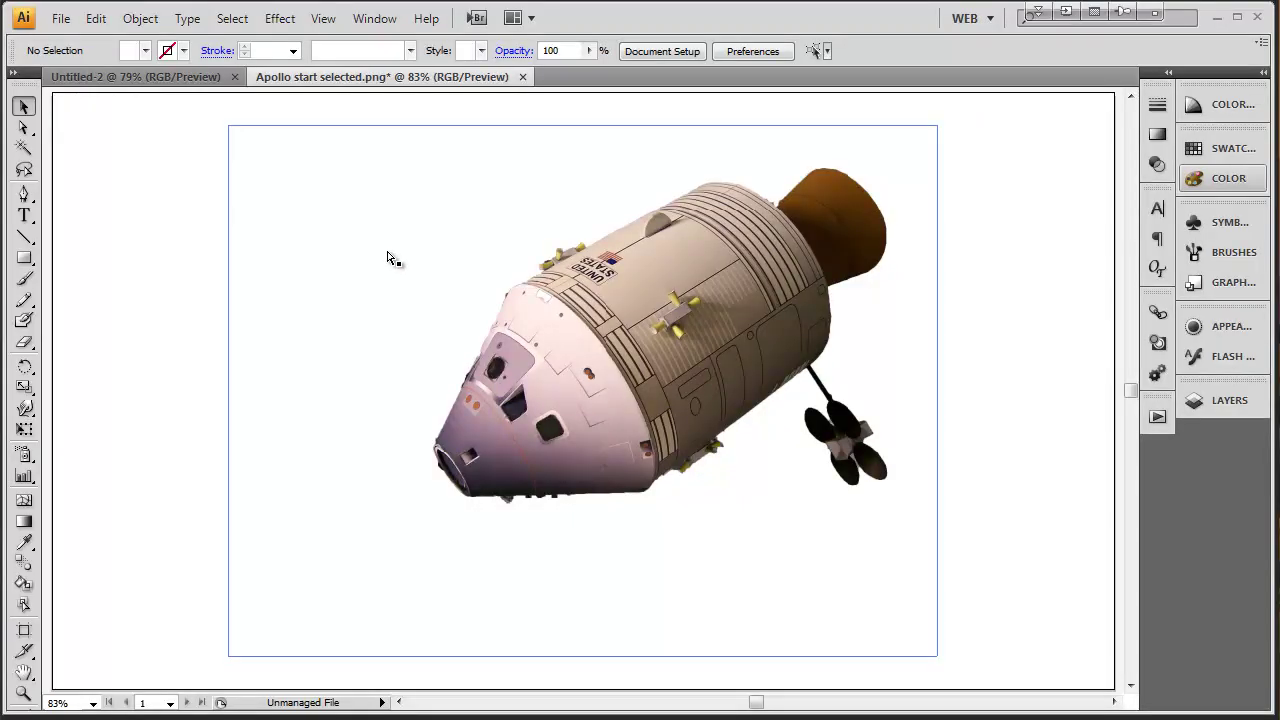
Step: Paste the Mars photo, drag its corners outward to cover the artboard, and fit the artboard in view
{"action": "key", "text": "ctrl+v"}
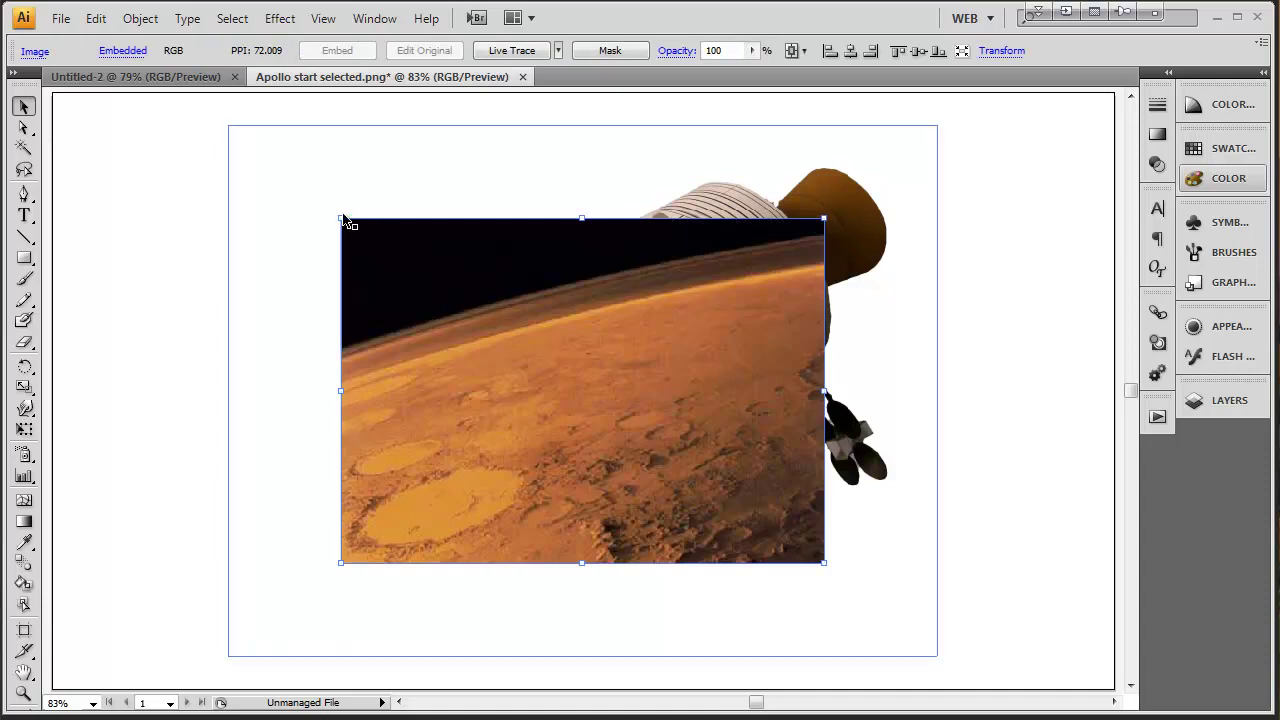
{"action": "left_click_drag", "start_coordinate": [339, 216], "coordinate": [305, 92]}
{"action": "left_click_drag", "start_coordinate": [745, 705], "coordinate": [763, 703]}
{"action": "left_click_drag", "start_coordinate": [694, 563], "coordinate": [985, 608]}
{"action": "left_click", "coordinate": [323, 18]}
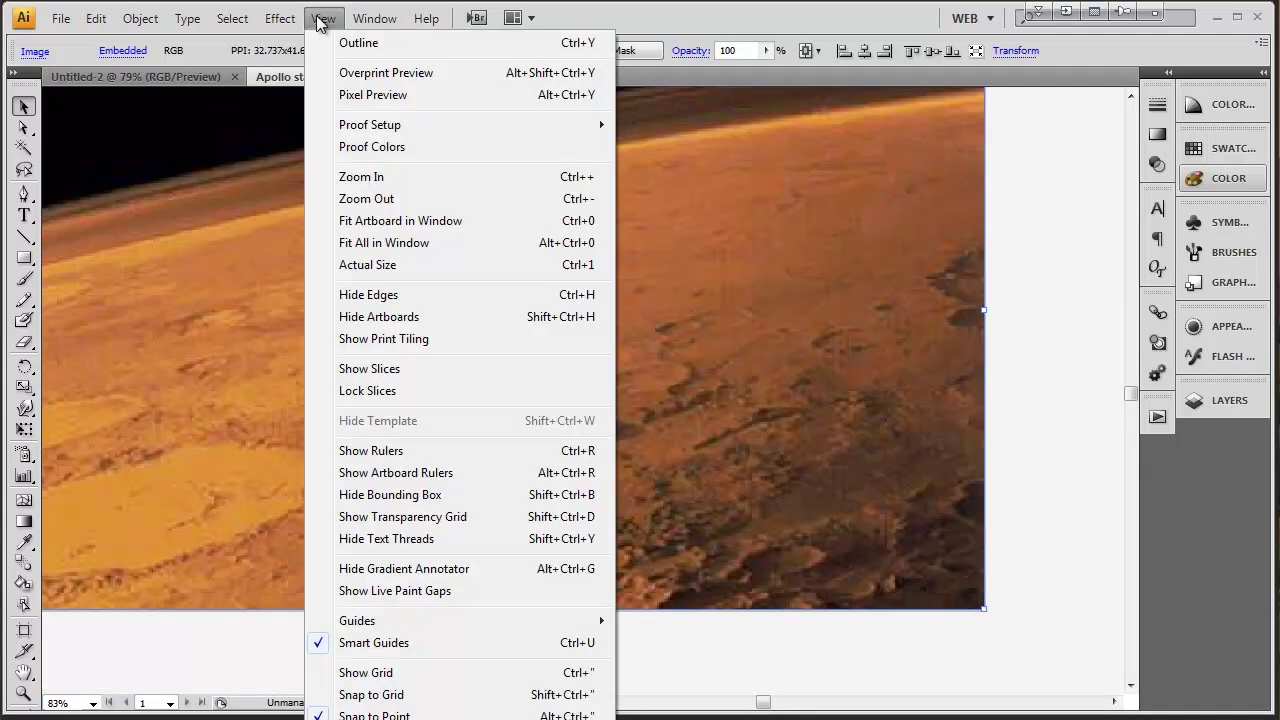
{"action": "left_click", "coordinate": [376, 221]}
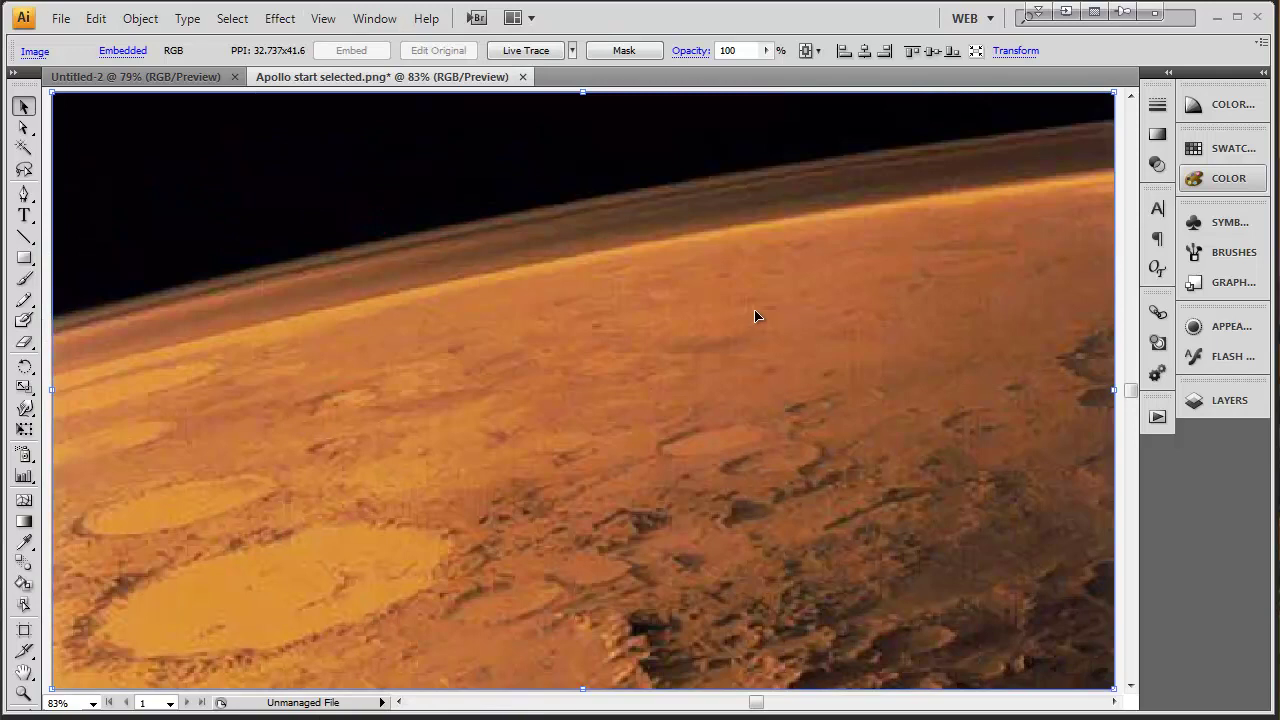
Step: Send the Mars photo to the back and nudge the capsule slightly left
{"action": "right_click", "coordinate": [860, 266]}
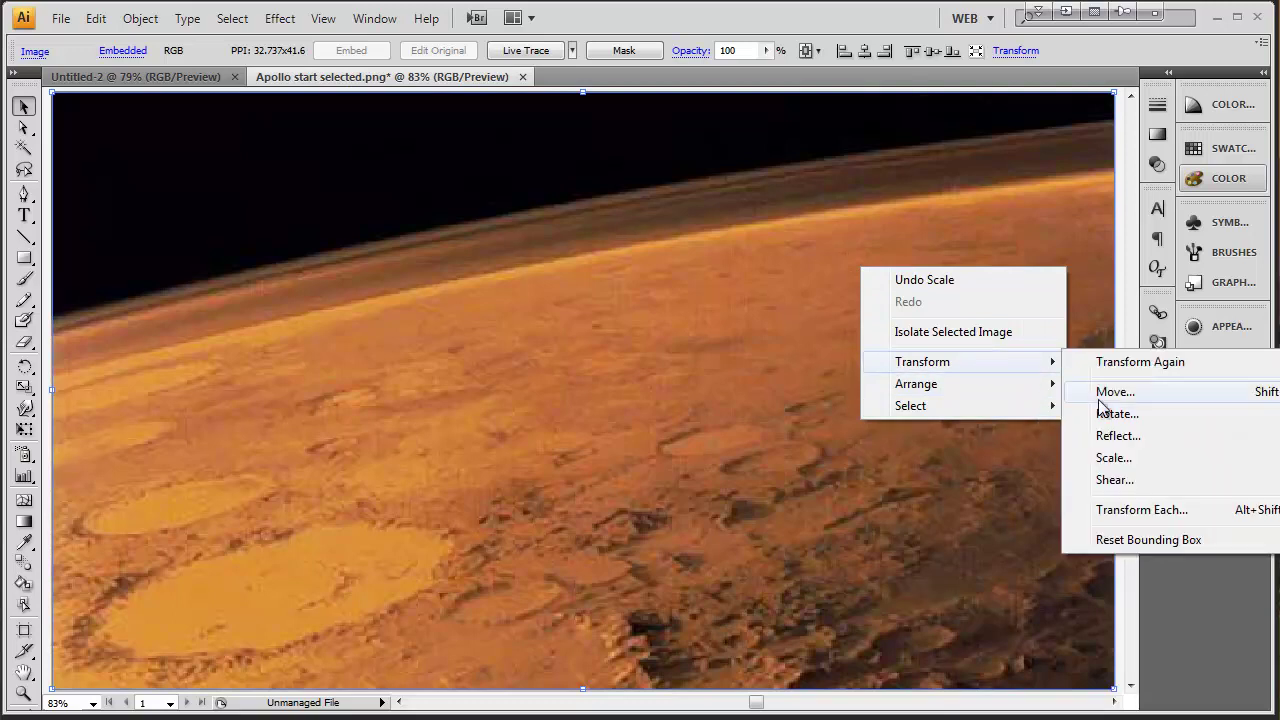
{"action": "mouse_move", "coordinate": [1056, 385]}
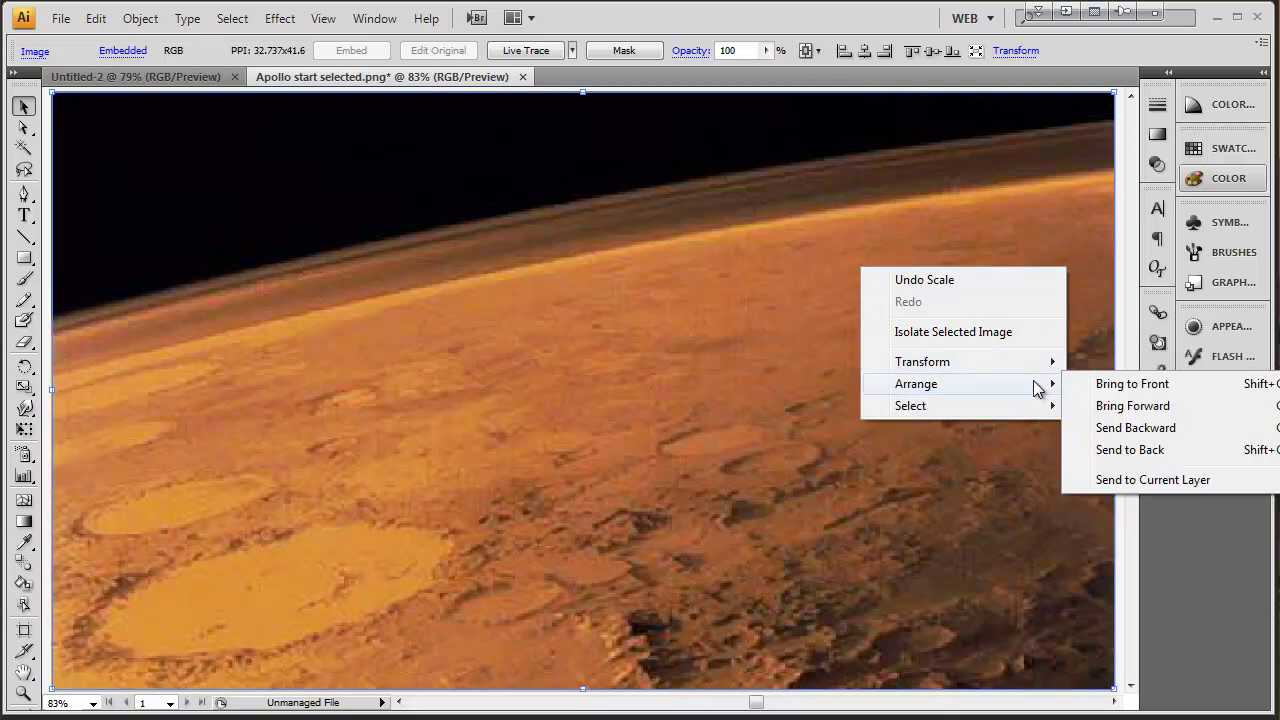
{"action": "left_click", "coordinate": [1120, 449]}
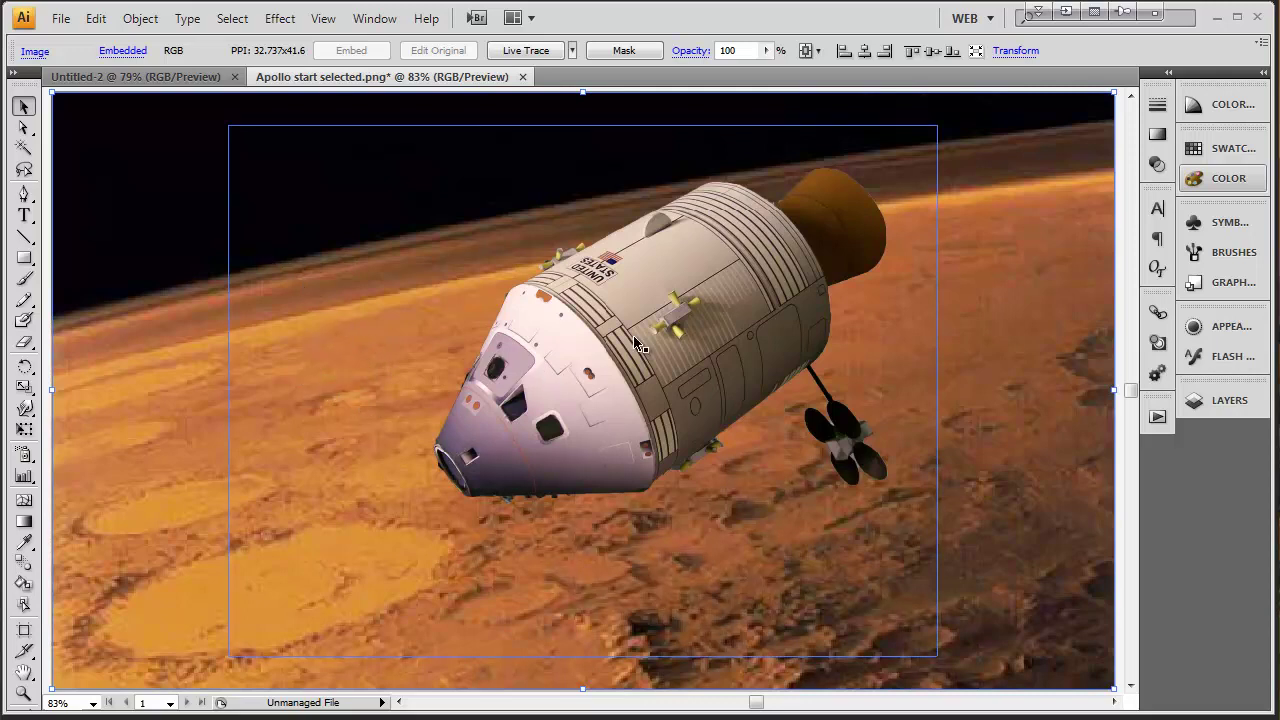
{"action": "left_click_drag", "start_coordinate": [625, 338], "coordinate": [566, 363]}
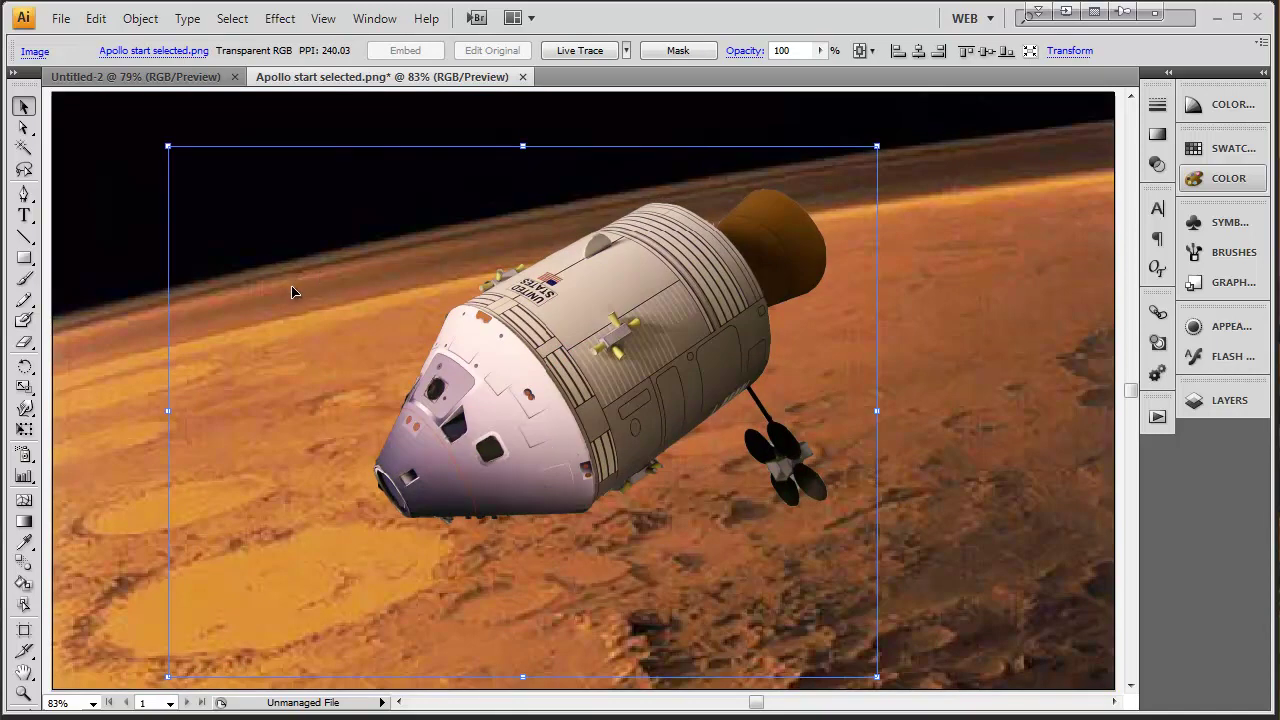
Step: Reflect the Mars background across the vertical axis, then reselect the background
{"action": "left_click", "coordinate": [84, 346]}
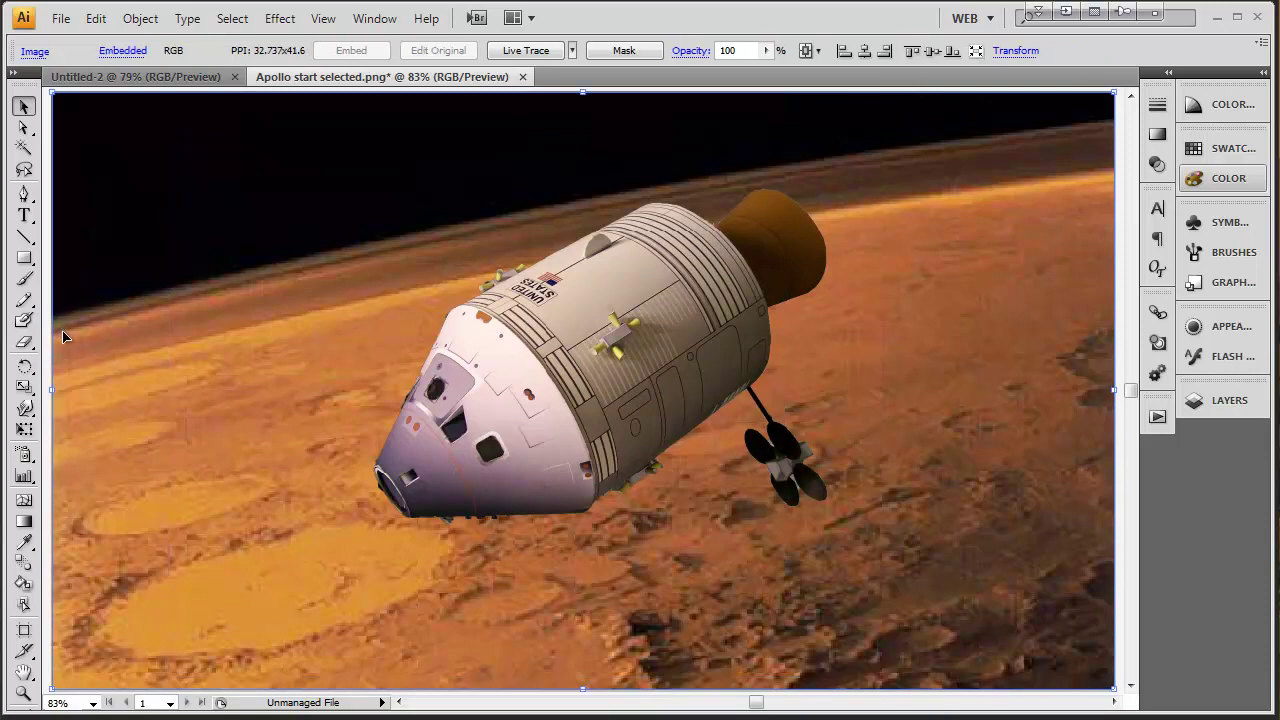
{"action": "right_click", "coordinate": [113, 302]}
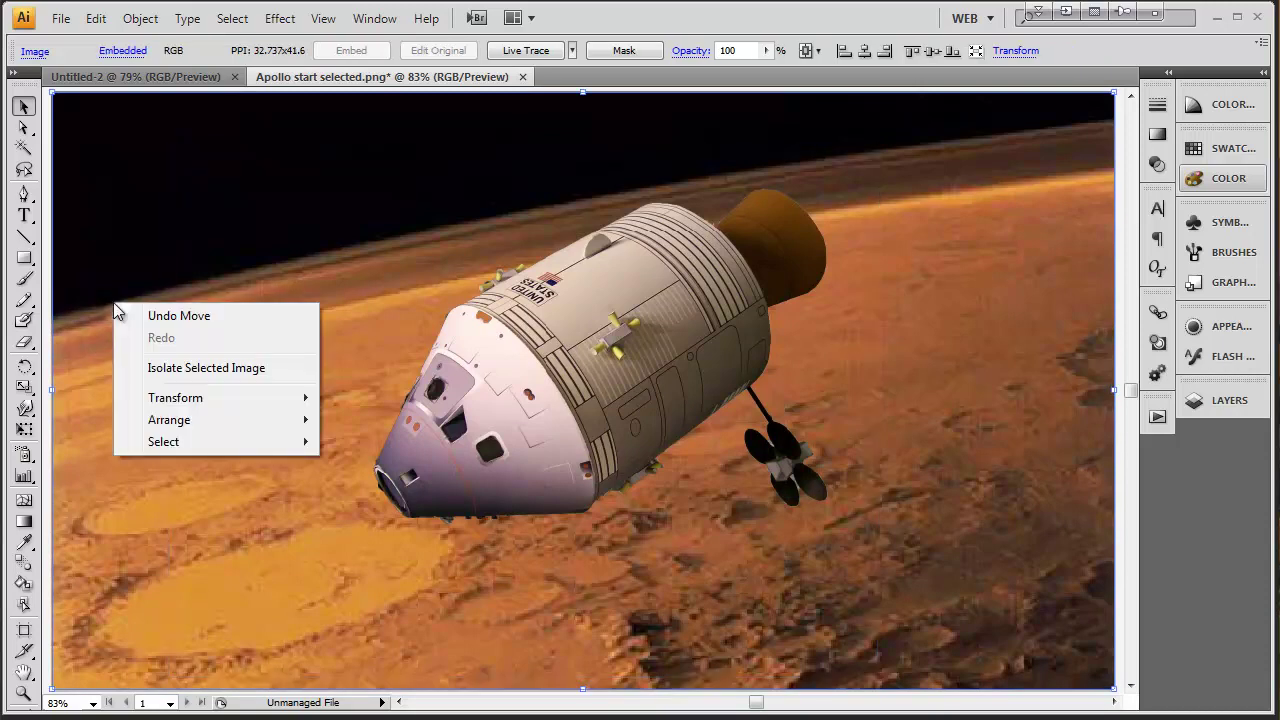
{"action": "mouse_move", "coordinate": [178, 401]}
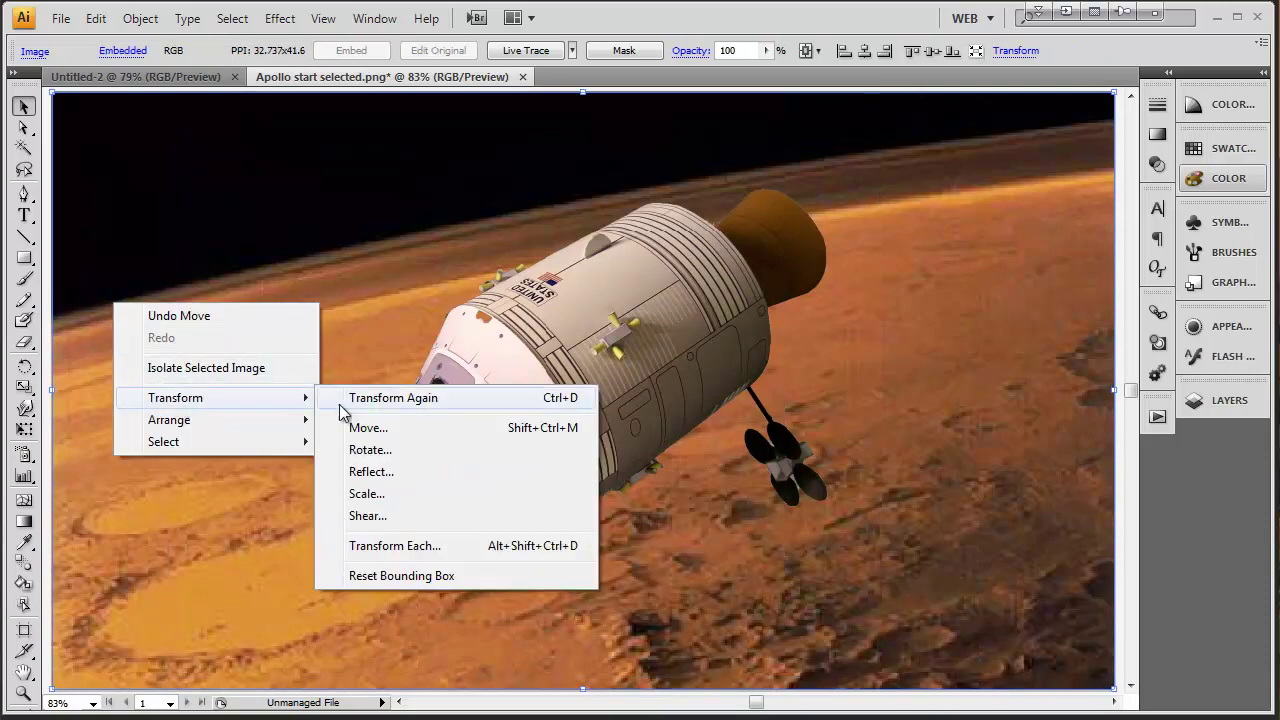
{"action": "left_click", "coordinate": [380, 474]}
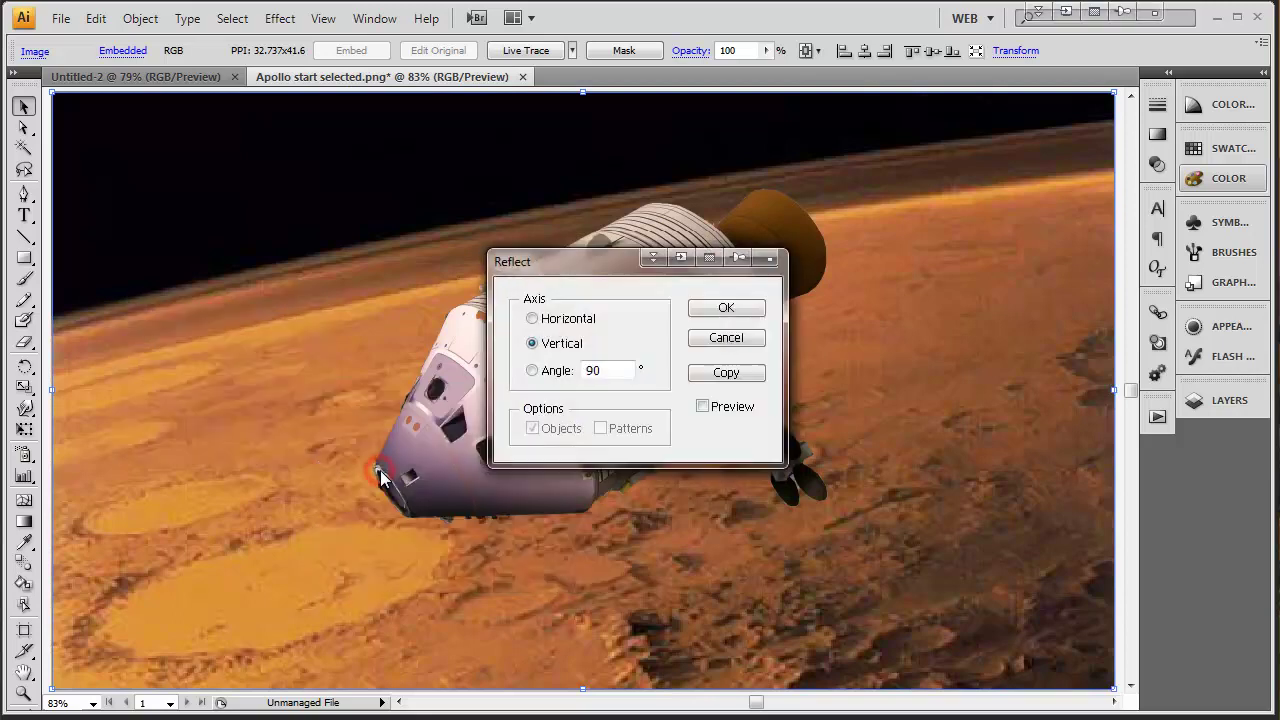
{"action": "left_click", "coordinate": [726, 310]}
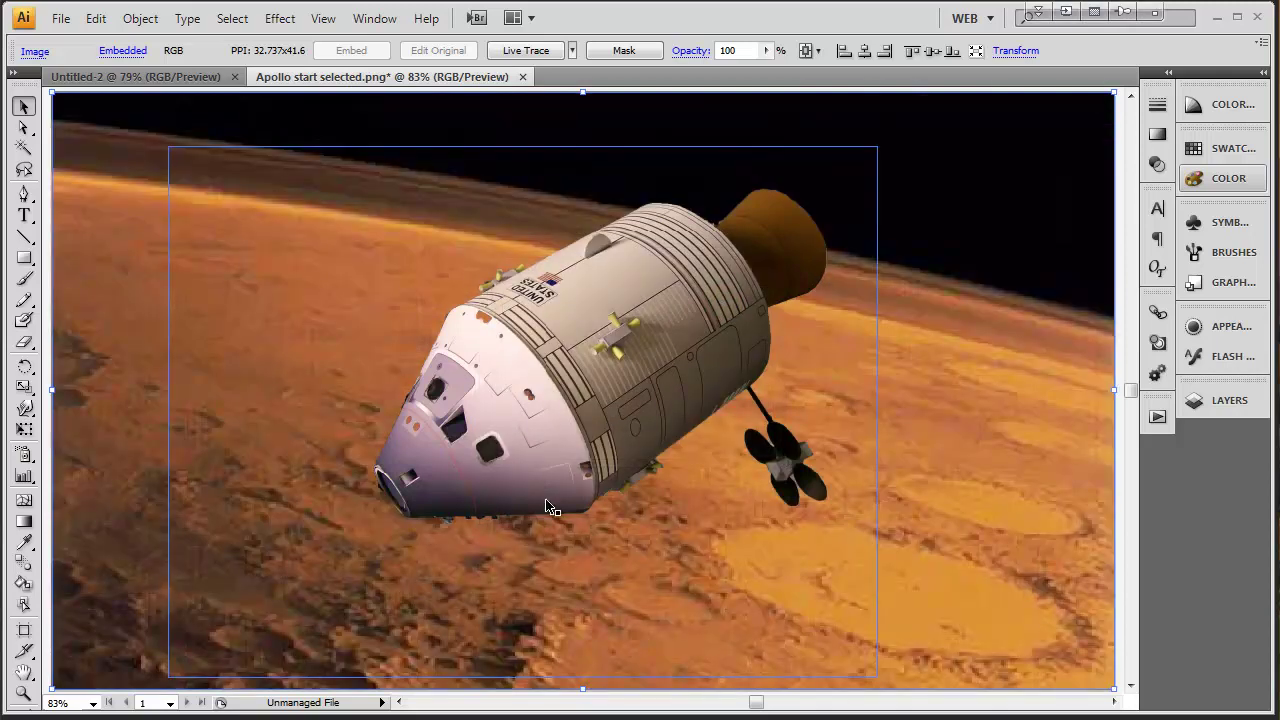
{"action": "left_click", "coordinate": [668, 533]}
{"action": "left_click", "coordinate": [972, 348]}
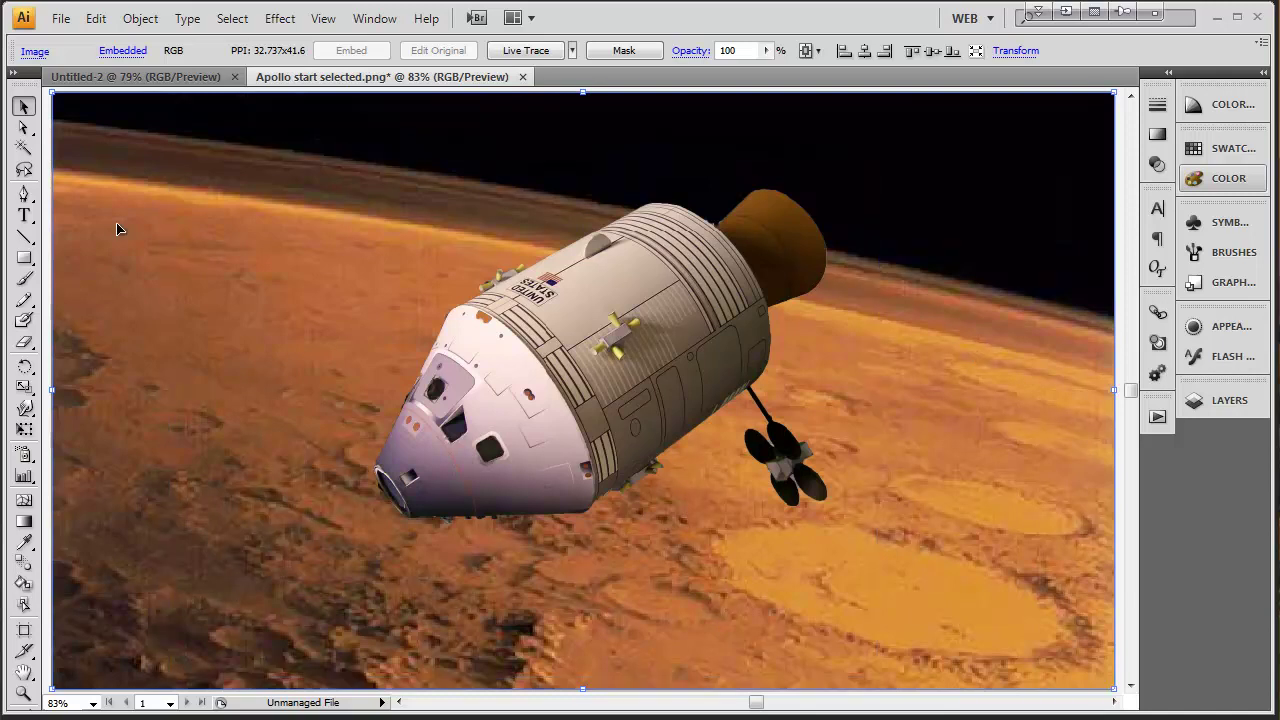
Step: Apply a Gaussian Blur effect with a 1.0-pixel radius to the Mars background
{"action": "left_click", "coordinate": [279, 19]}
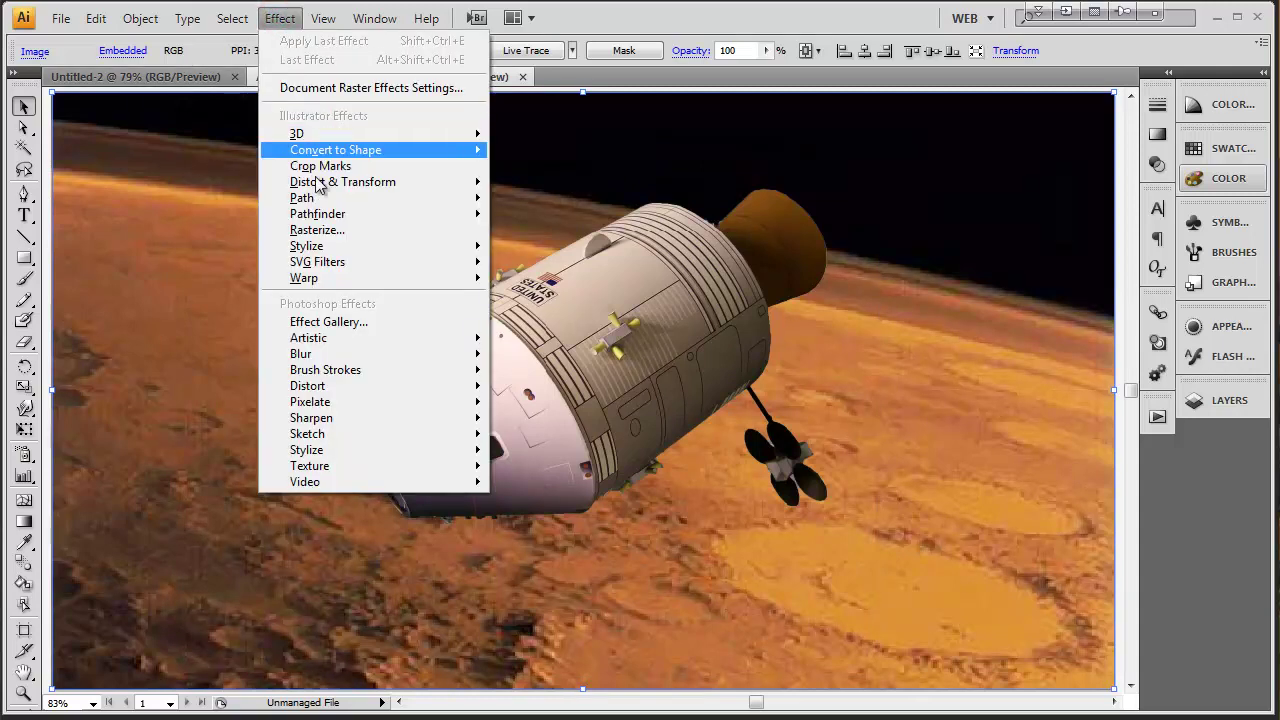
{"action": "mouse_move", "coordinate": [368, 360]}
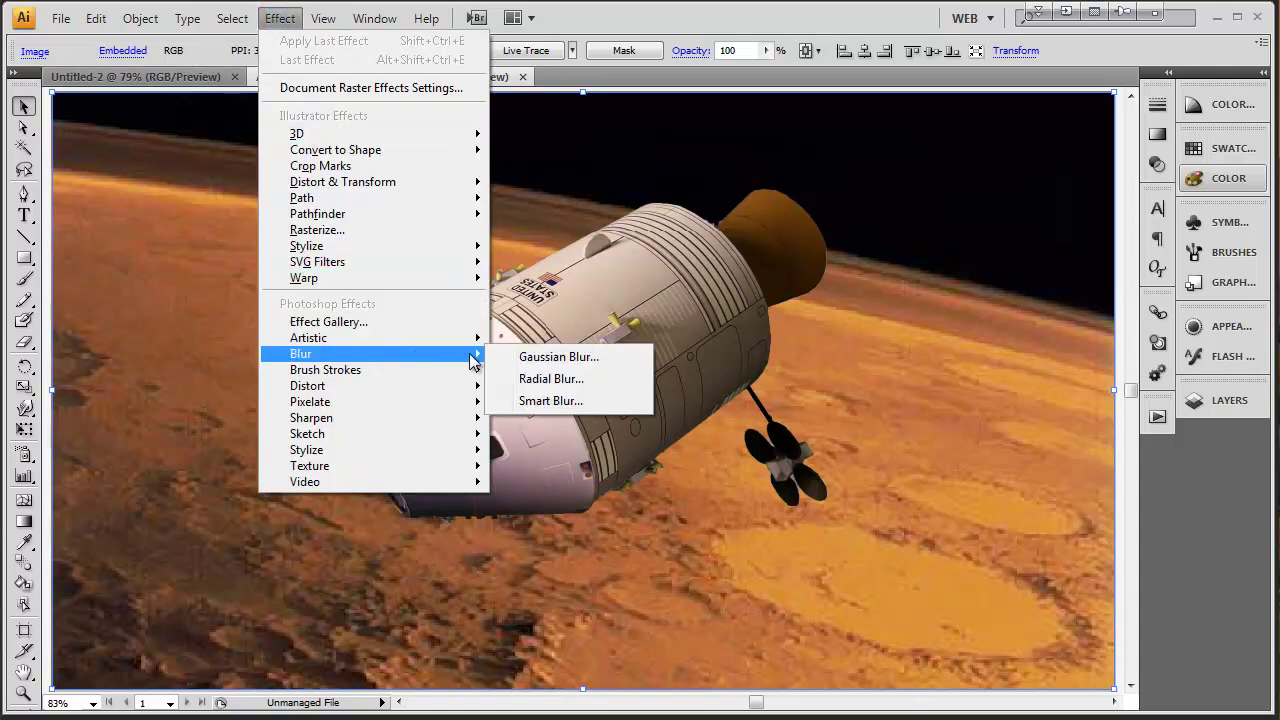
{"action": "left_click", "coordinate": [545, 360]}
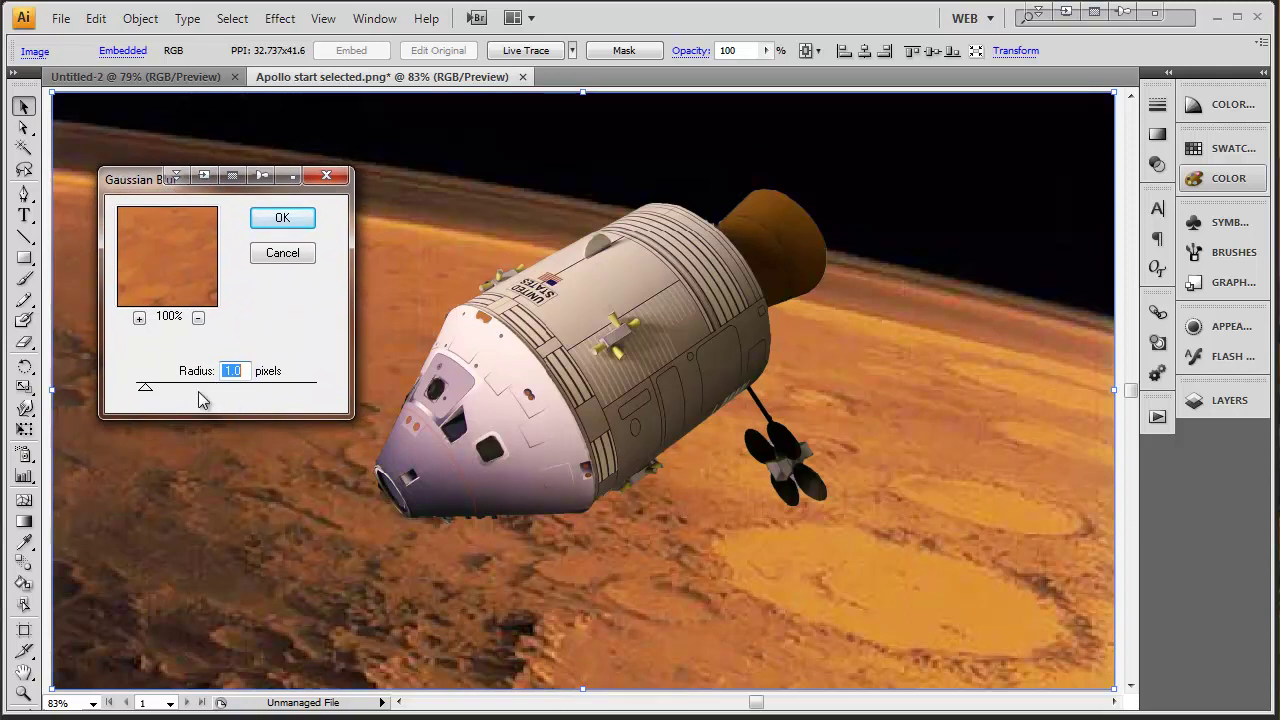
{"action": "left_click", "coordinate": [283, 218]}
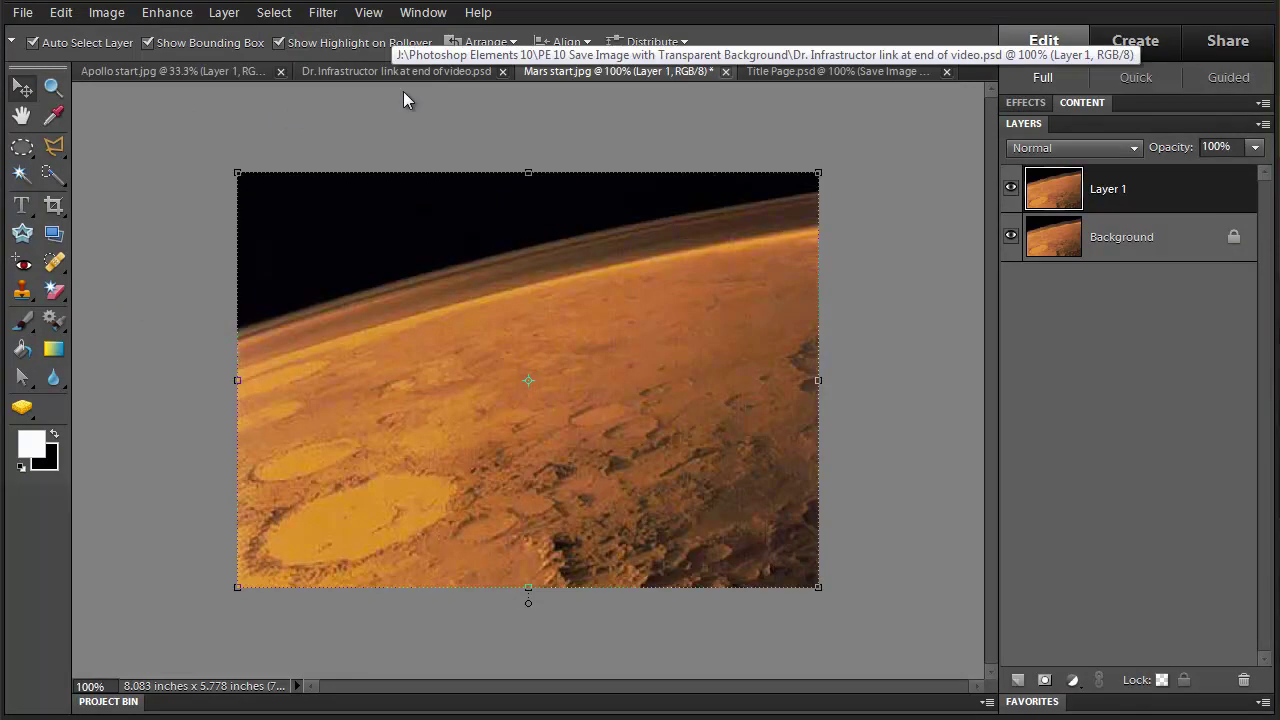
Step: Switch to the 'Dr.Infrastructor link at end of video.psd' document
{"action": "left_click", "coordinate": [360, 70]}
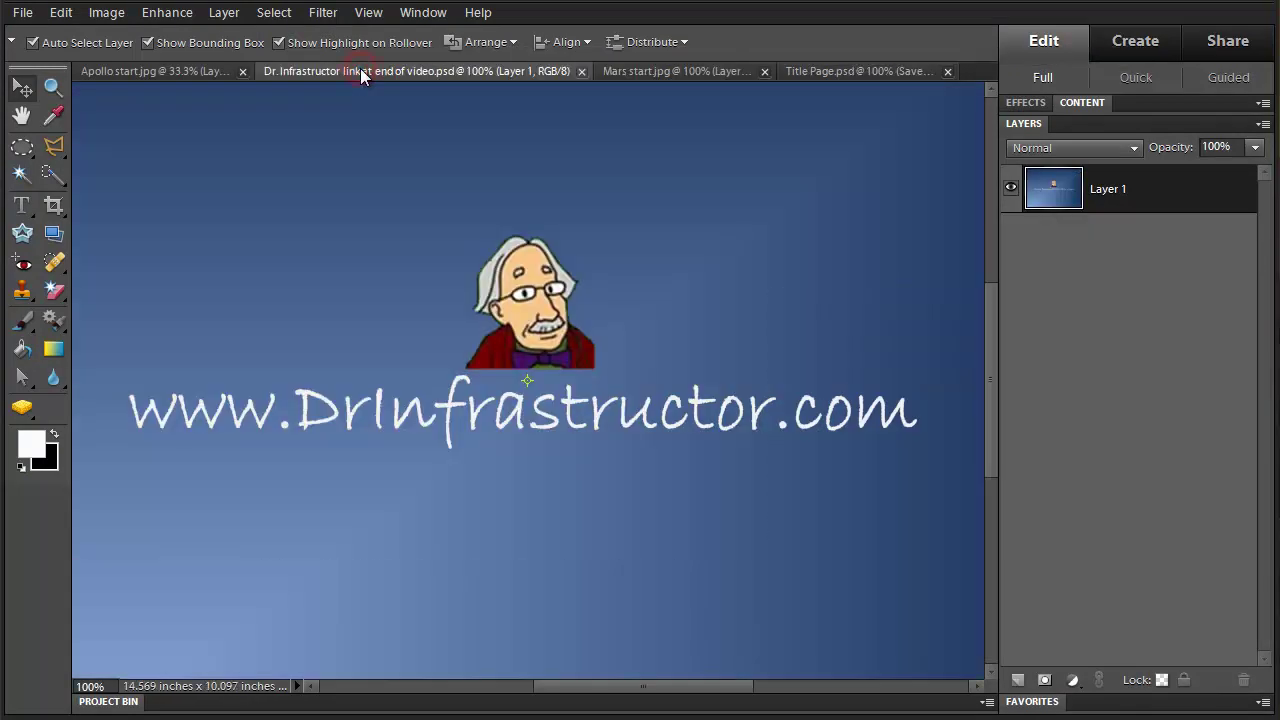